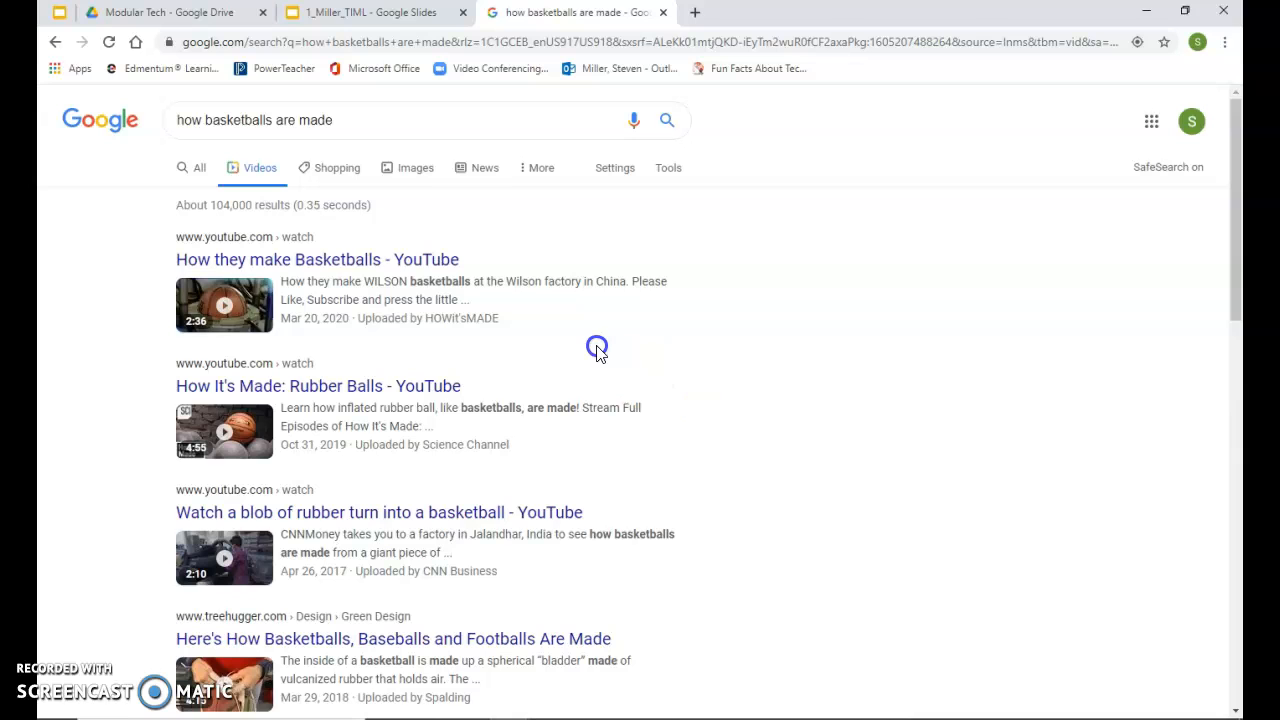
# - Open the YouTube result "How they make Basketballs", mute its sound and skip the ad
pyautogui.scroll(-1, 597, 348)
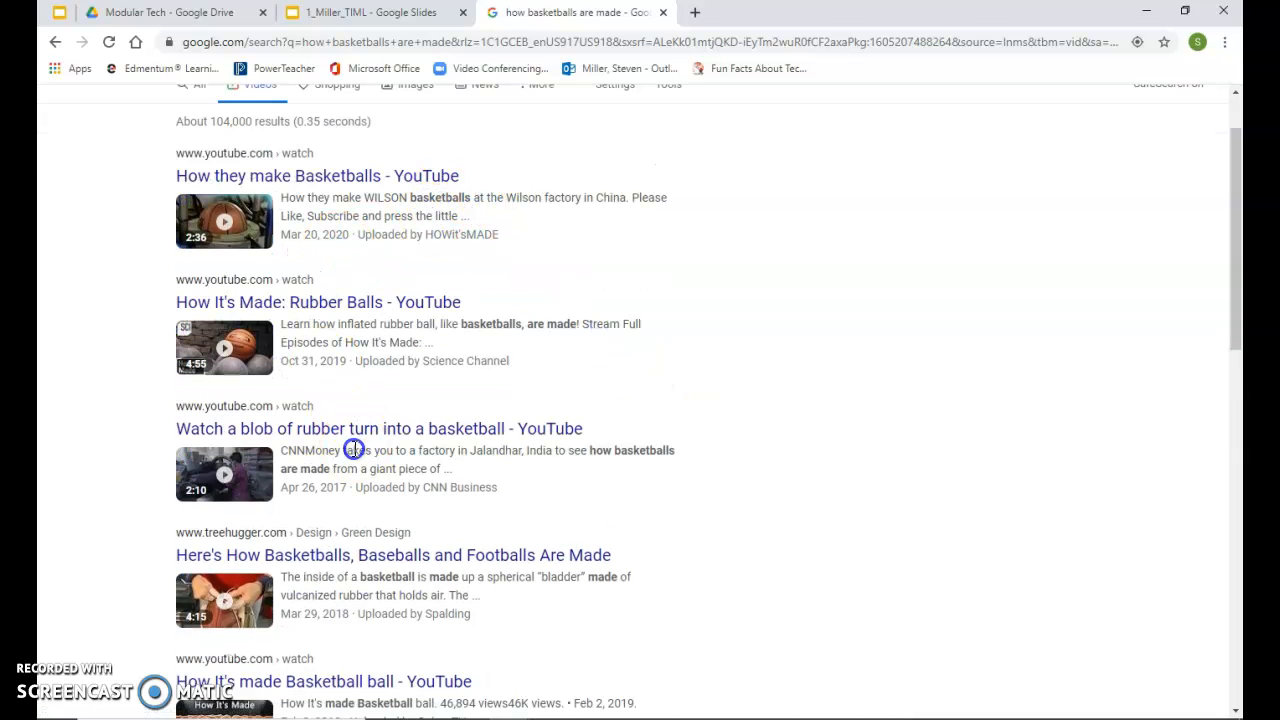
pyautogui.click(383, 186)
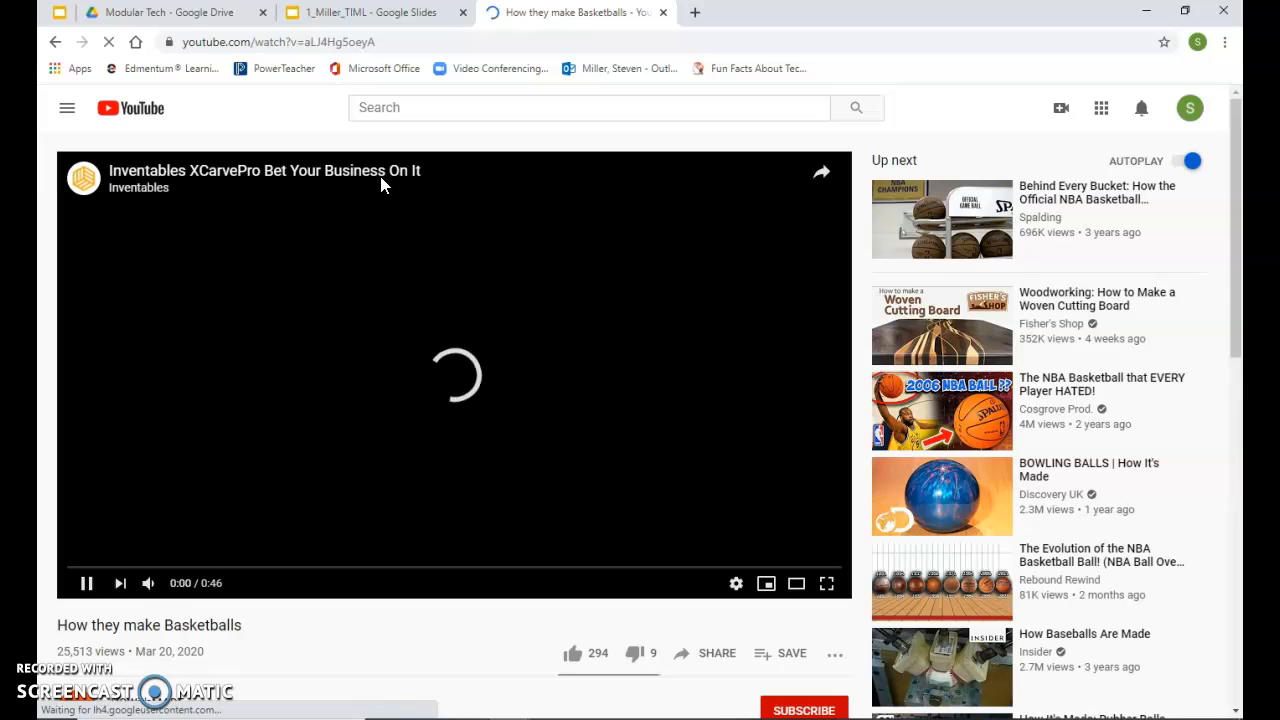
pyautogui.click(148, 583)
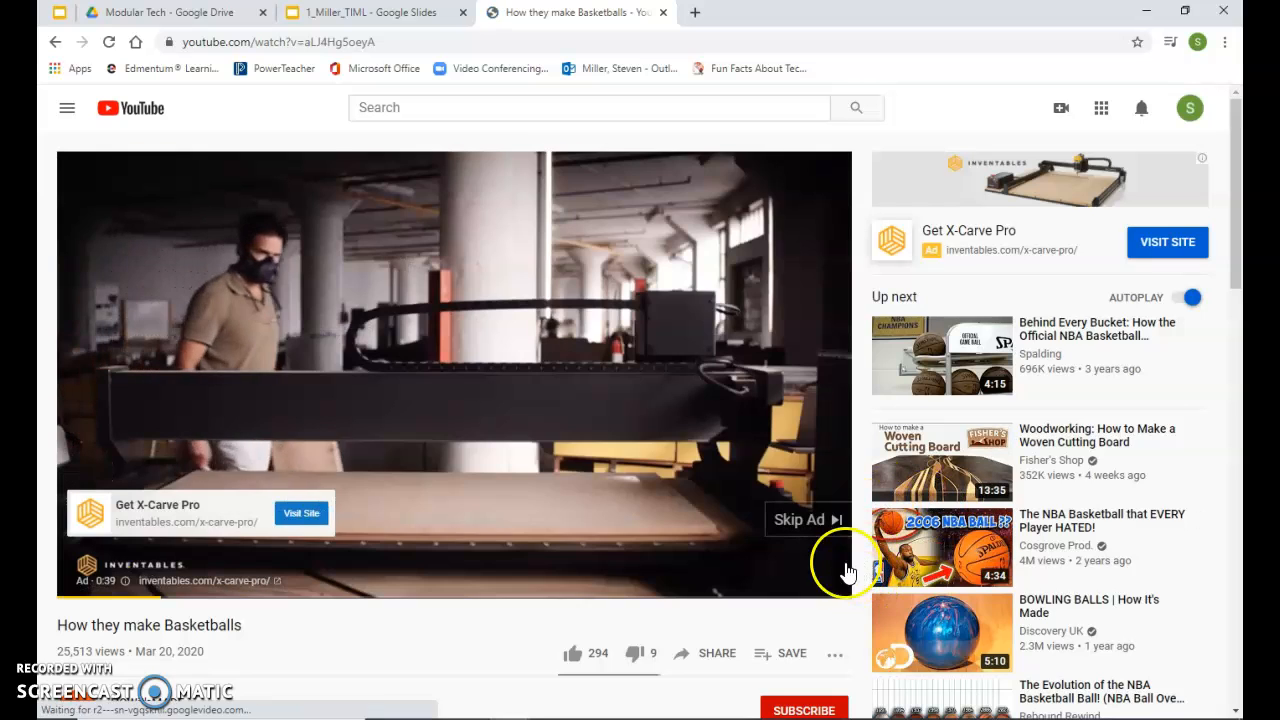
pyautogui.click(820, 520)
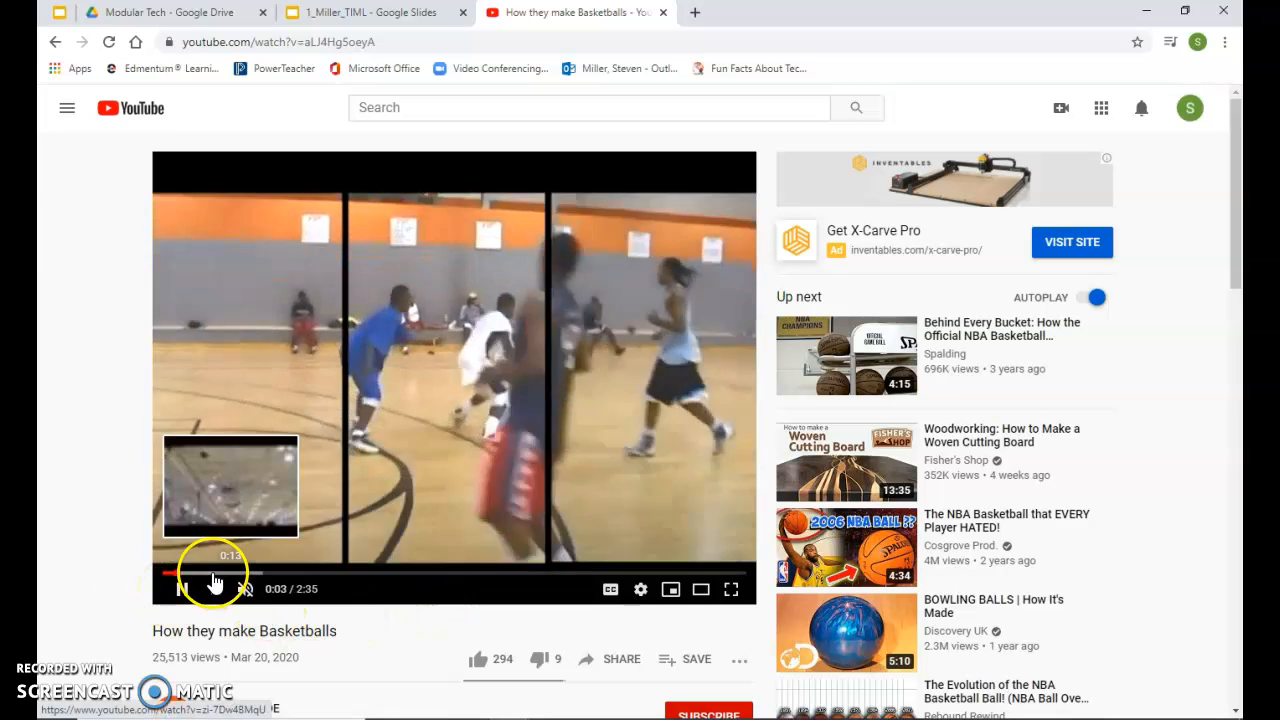
# - Preview several points in the first minute of the basketball video and pause it at about 0:42
pyautogui.click(211, 572)
pyautogui.click(266, 573)
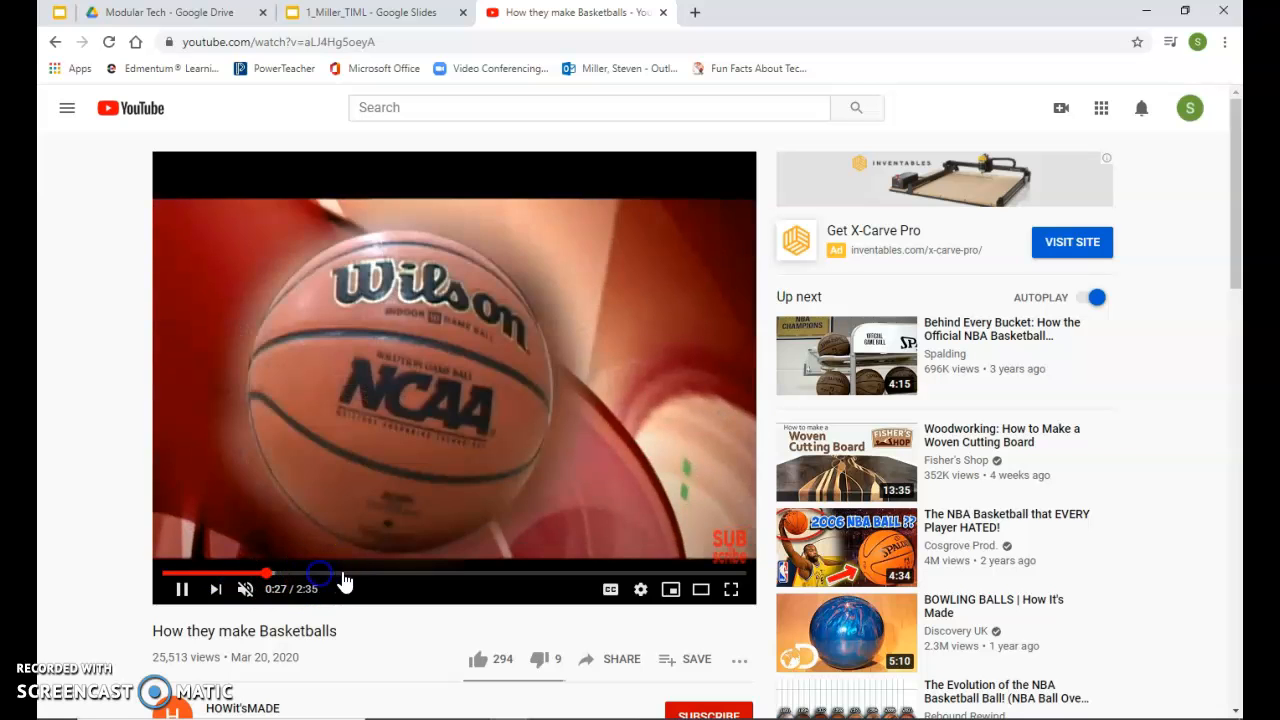
pyautogui.click(352, 578)
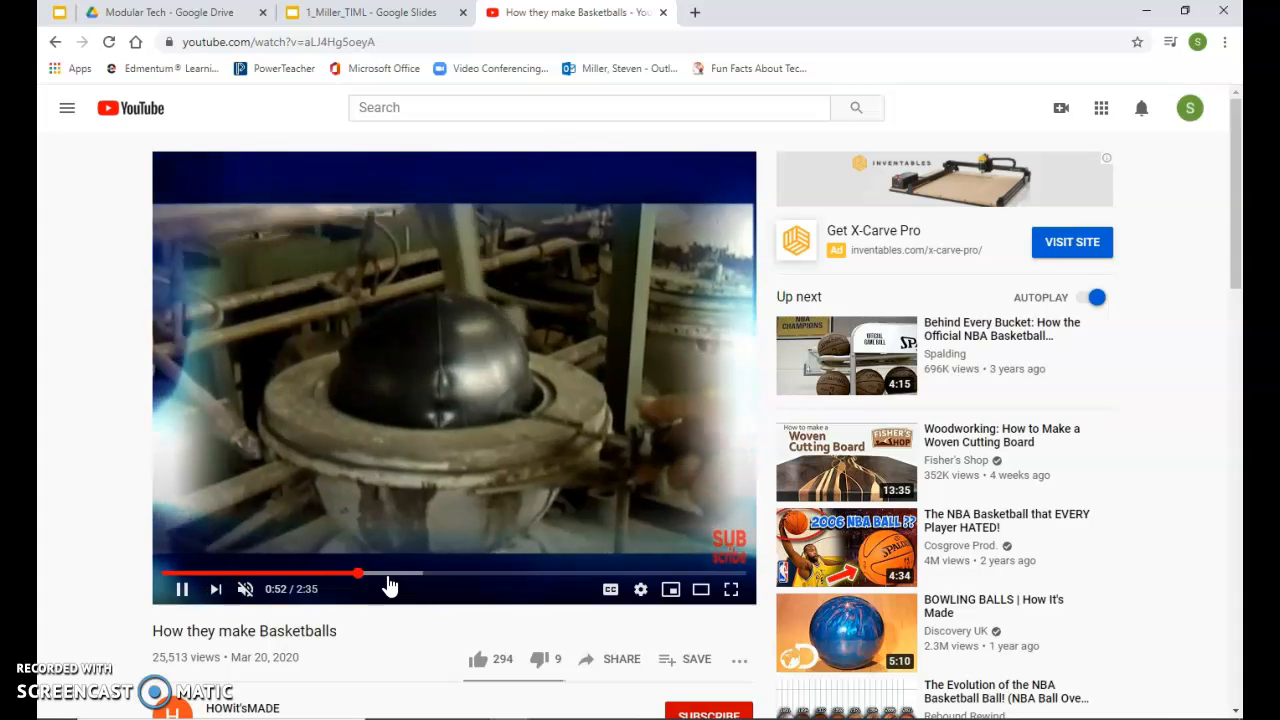
pyautogui.click(322, 575)
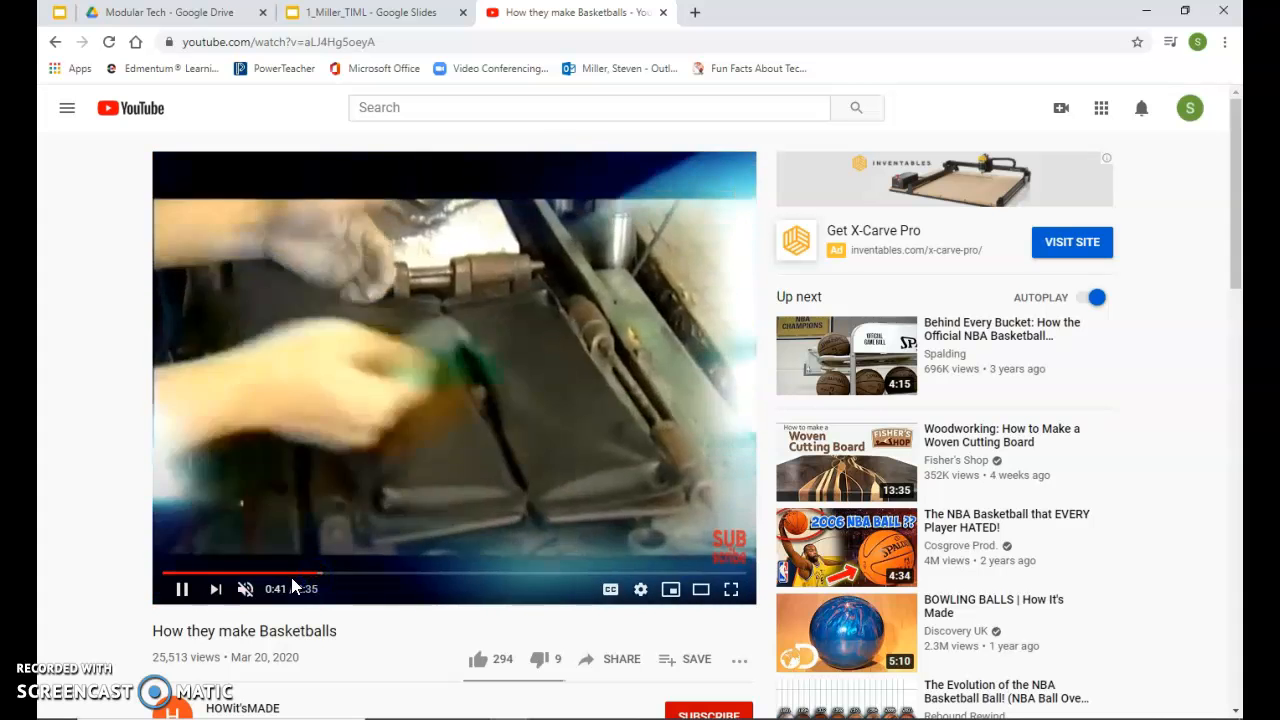
pyautogui.click(181, 589)
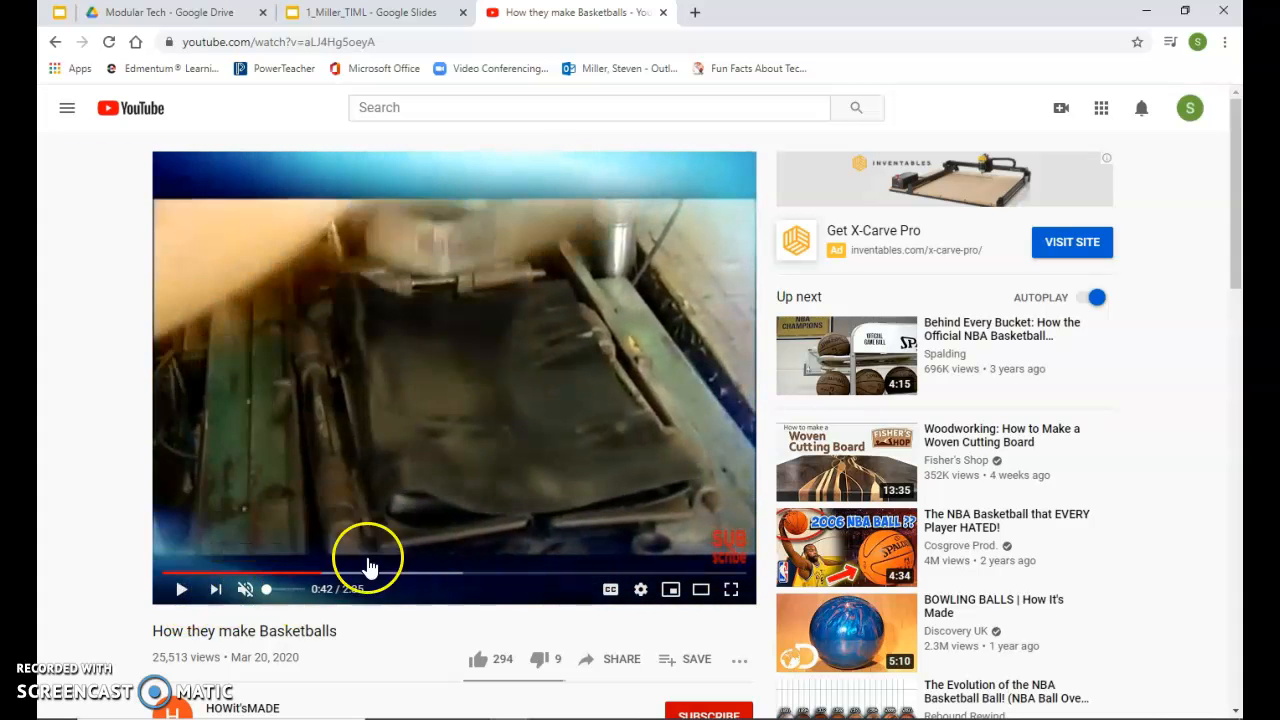
# - Copy the URL of the basketball video from the player
pyautogui.rightClick(450, 353)
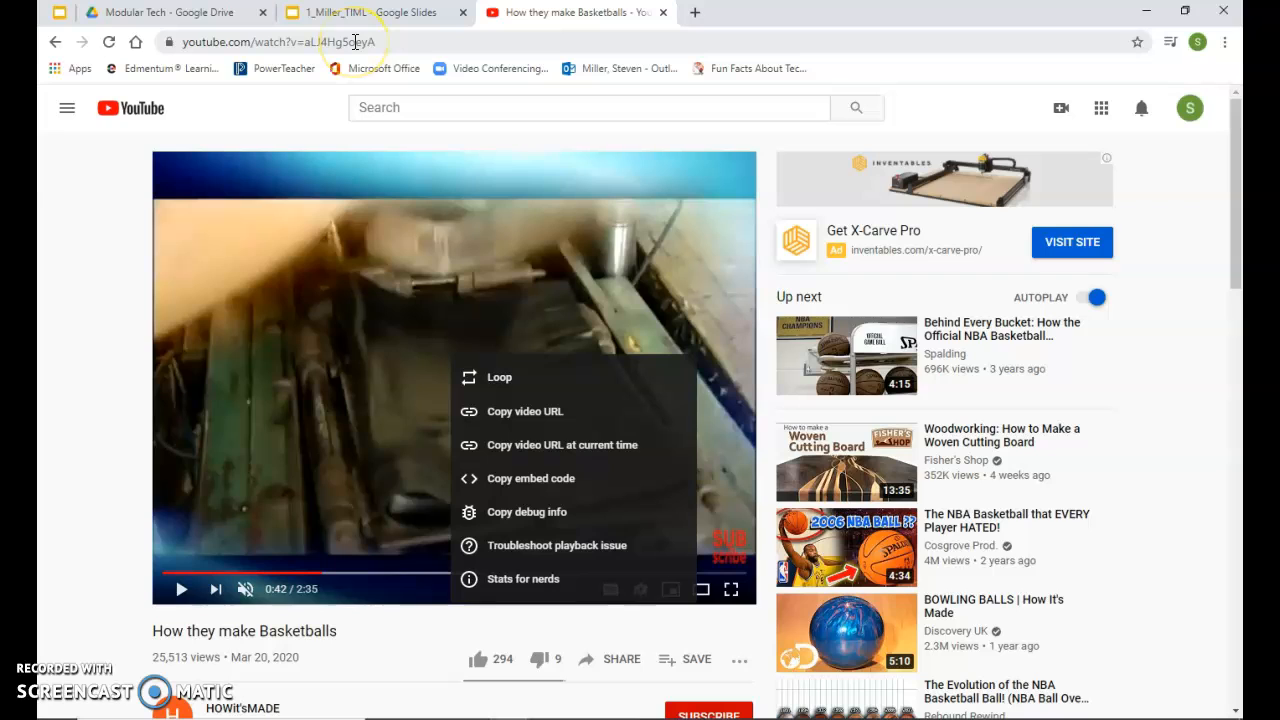
pyautogui.rightClick(312, 337)
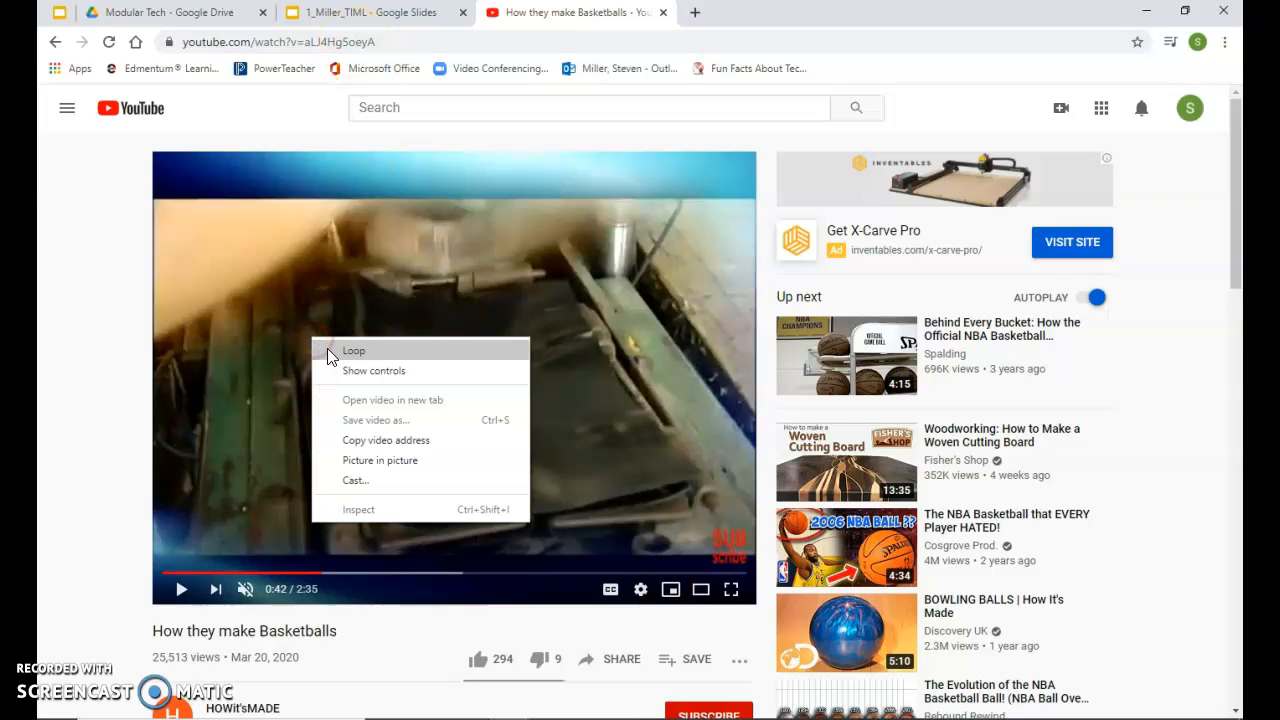
pyautogui.click(213, 335)
pyautogui.rightClick(214, 336)
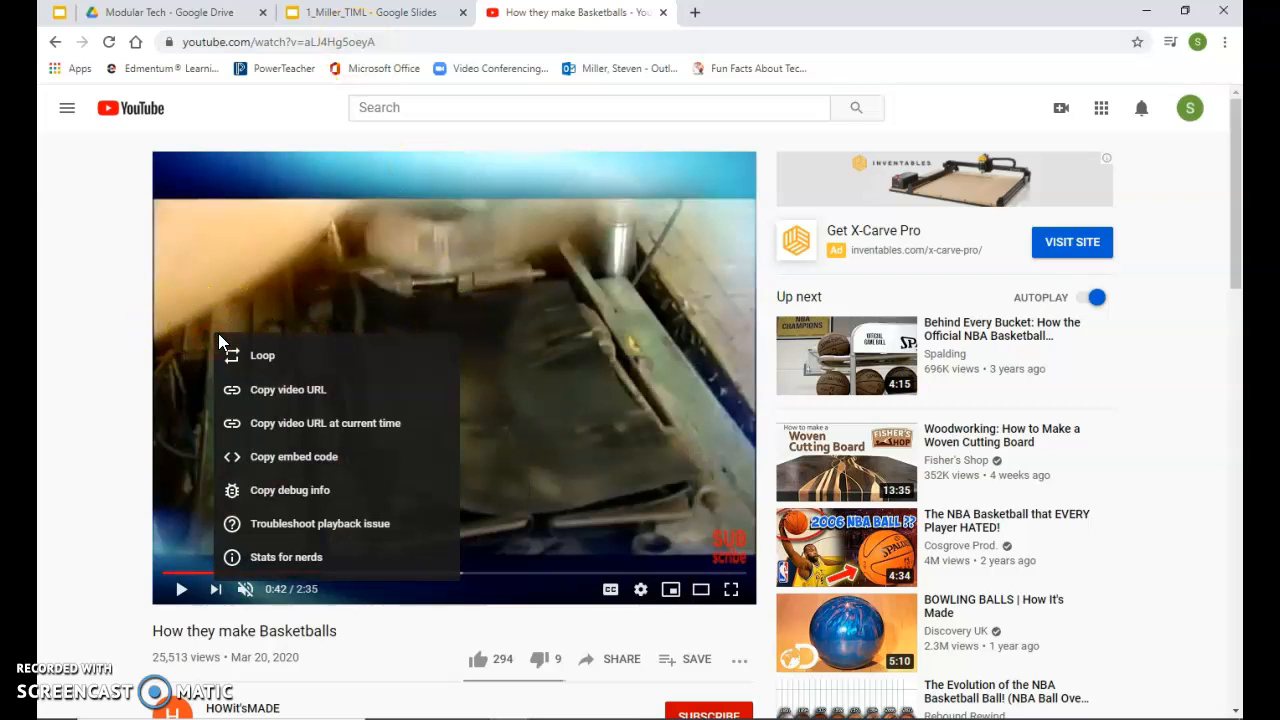
pyautogui.click(264, 390)
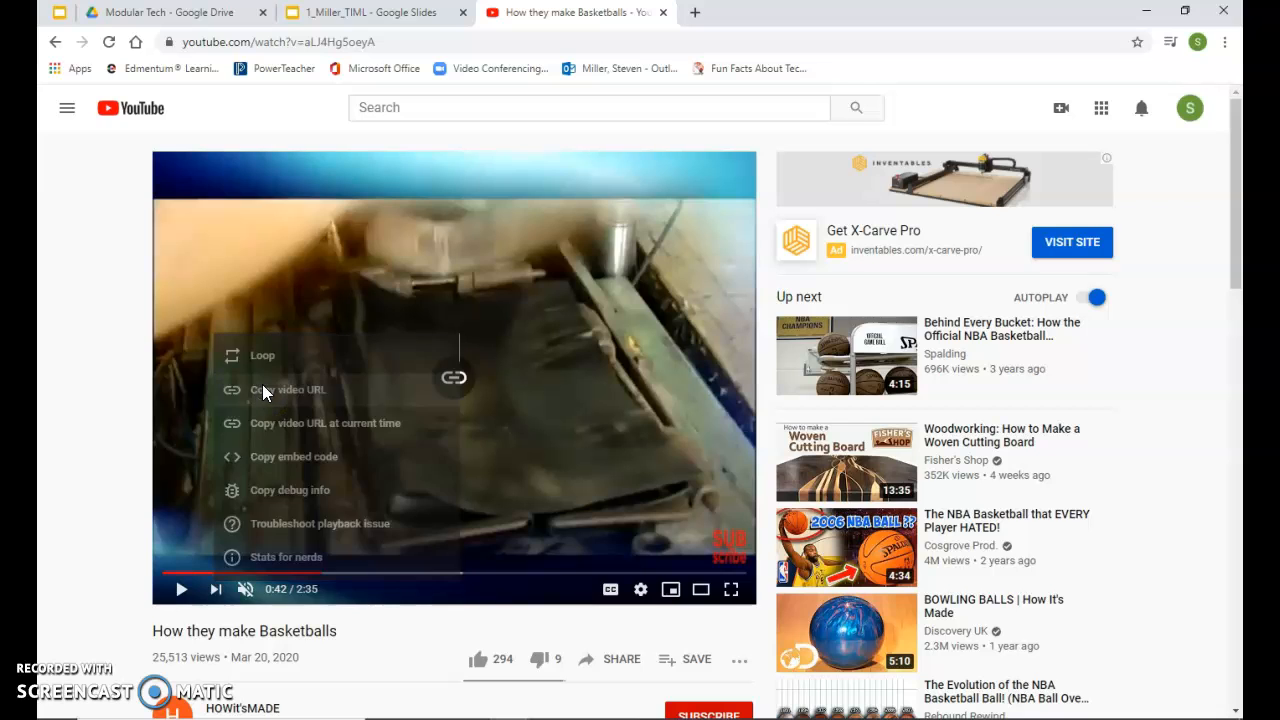
# - Switch to the Google Slides presentation and insert the "How they make Basketballs" video on slide 2, searching YouTube with the copied URL
pyautogui.click(354, 16)
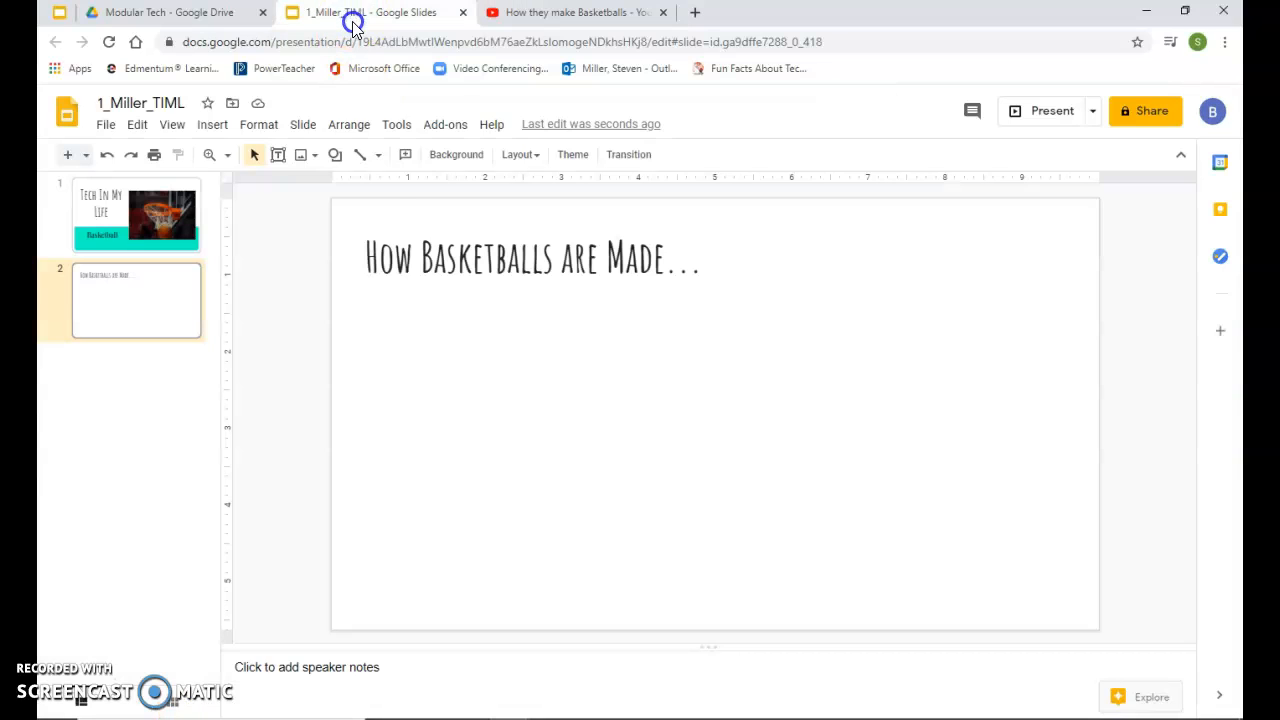
pyautogui.click(212, 125)
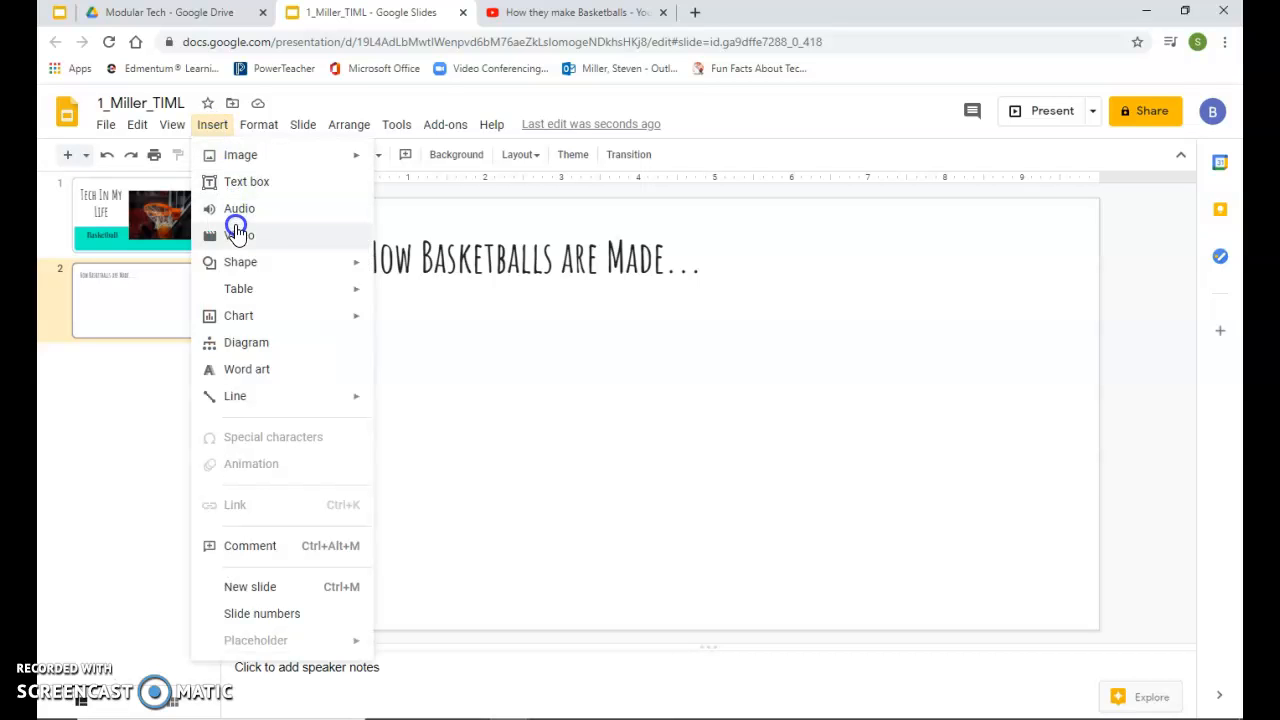
pyautogui.click(237, 236)
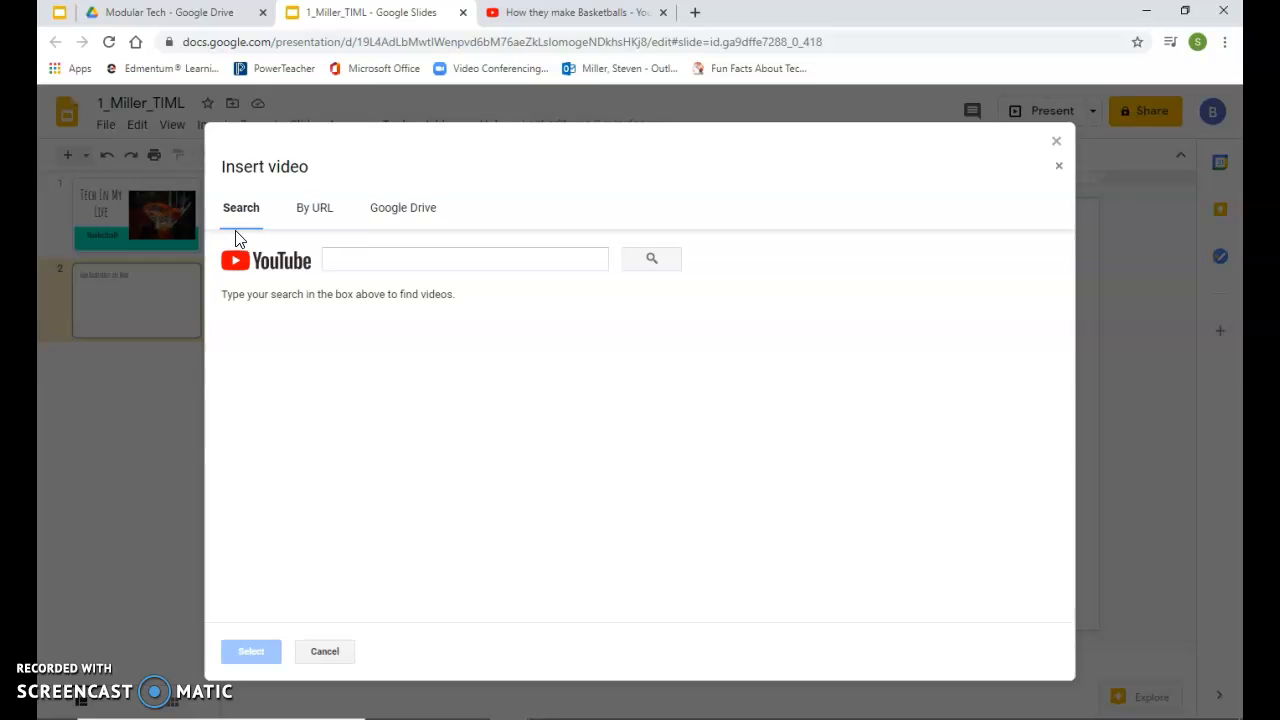
pyautogui.rightClick(370, 259)
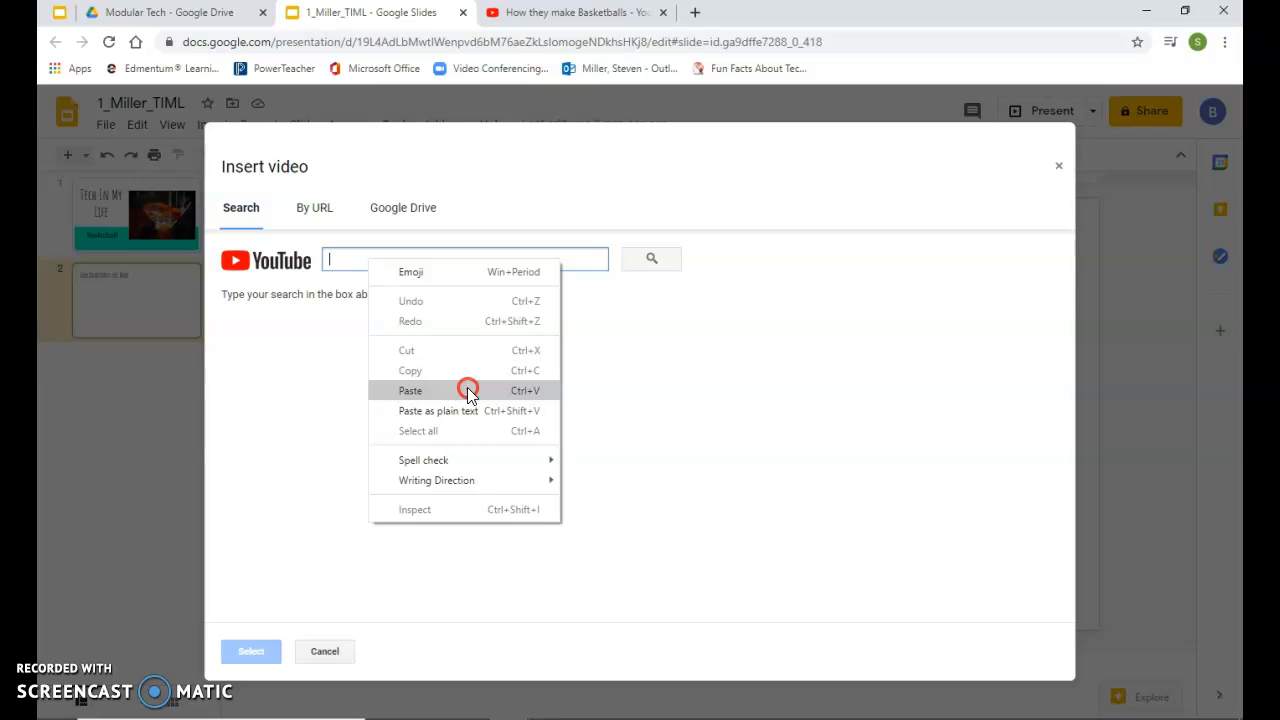
pyautogui.click(513, 391)
pyautogui.click(651, 259)
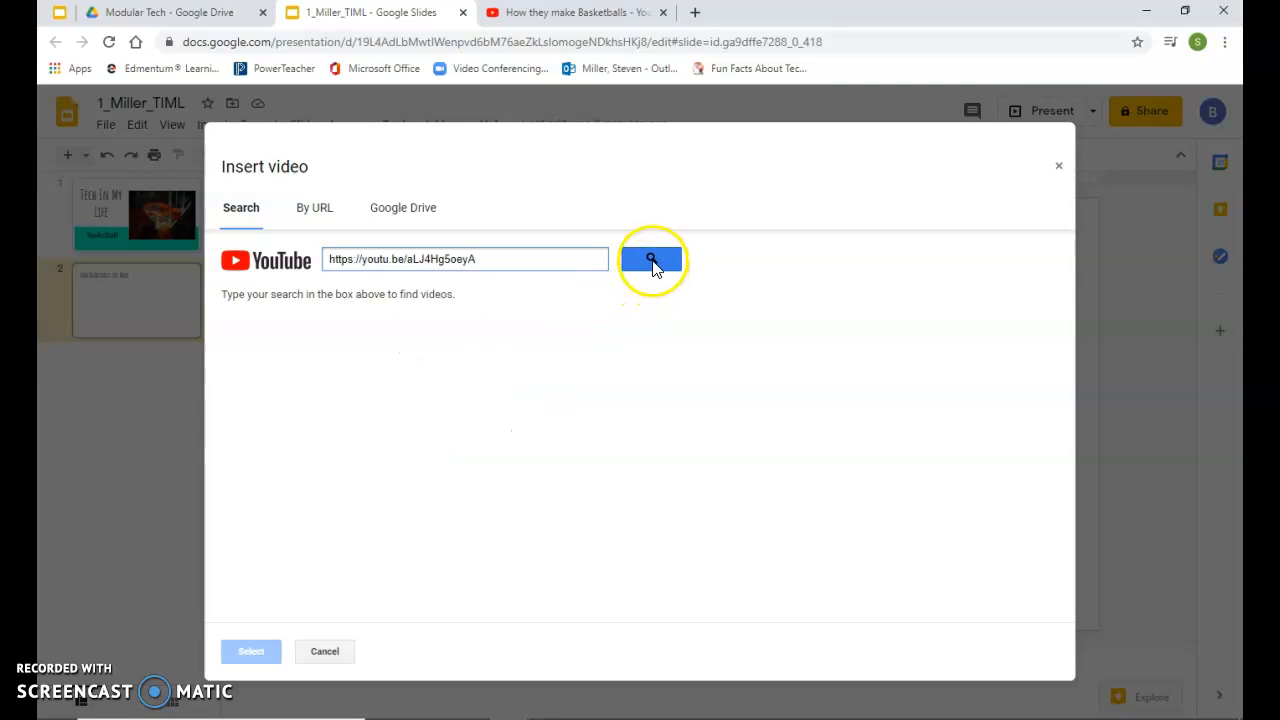
pyautogui.click(369, 346)
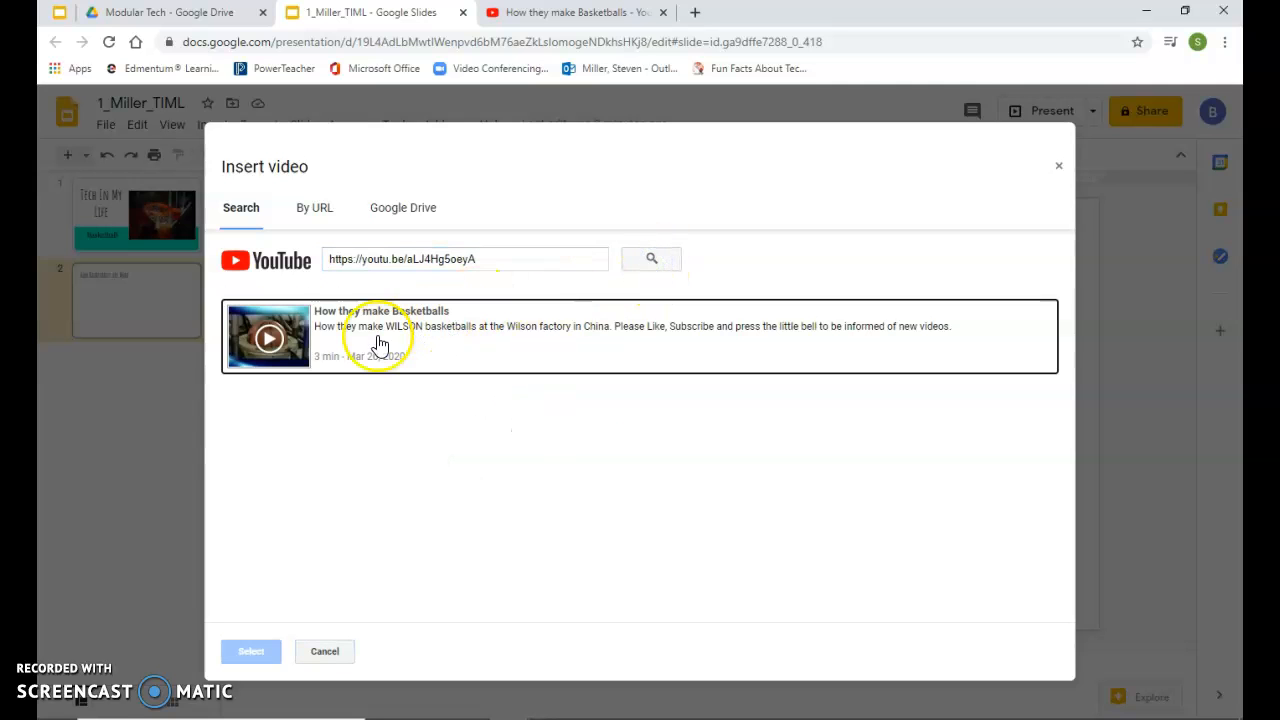
pyautogui.click(452, 328)
pyautogui.click(251, 651)
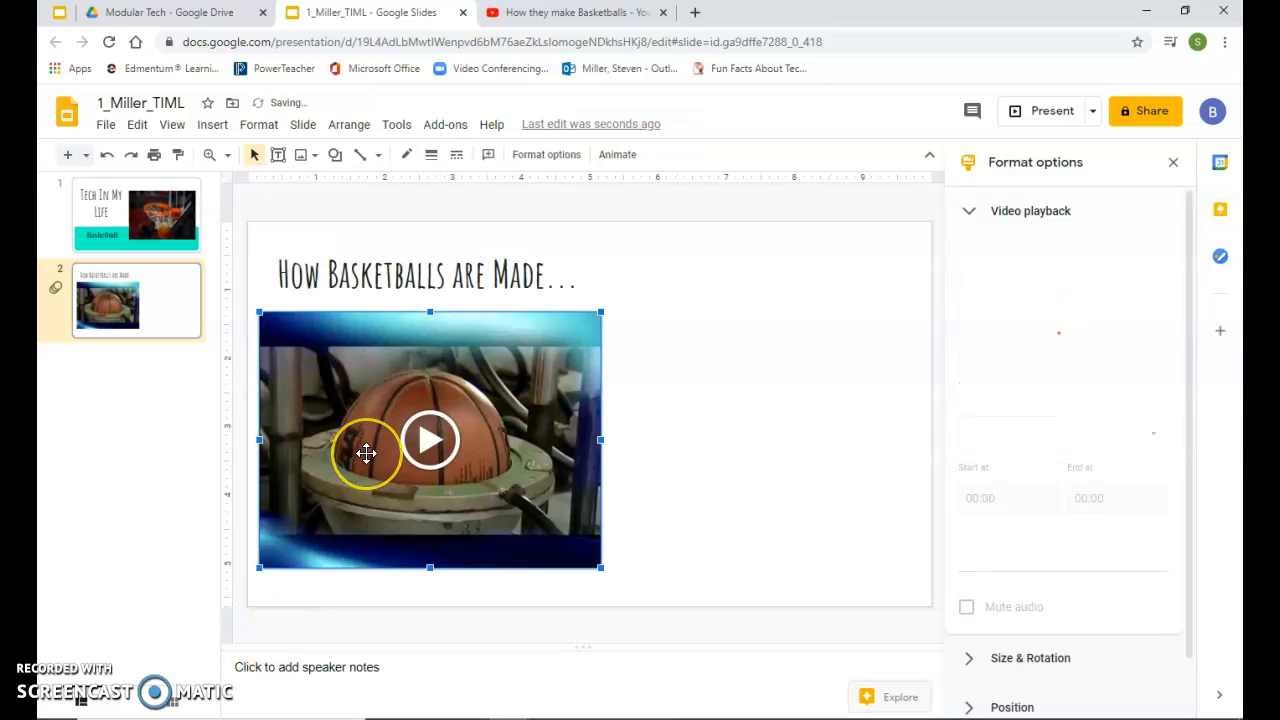
# - Move the video to the right side of the slide and enlarge it to nearly the full slide height
pyautogui.moveTo(482, 508); pyautogui.dragTo(686, 510)
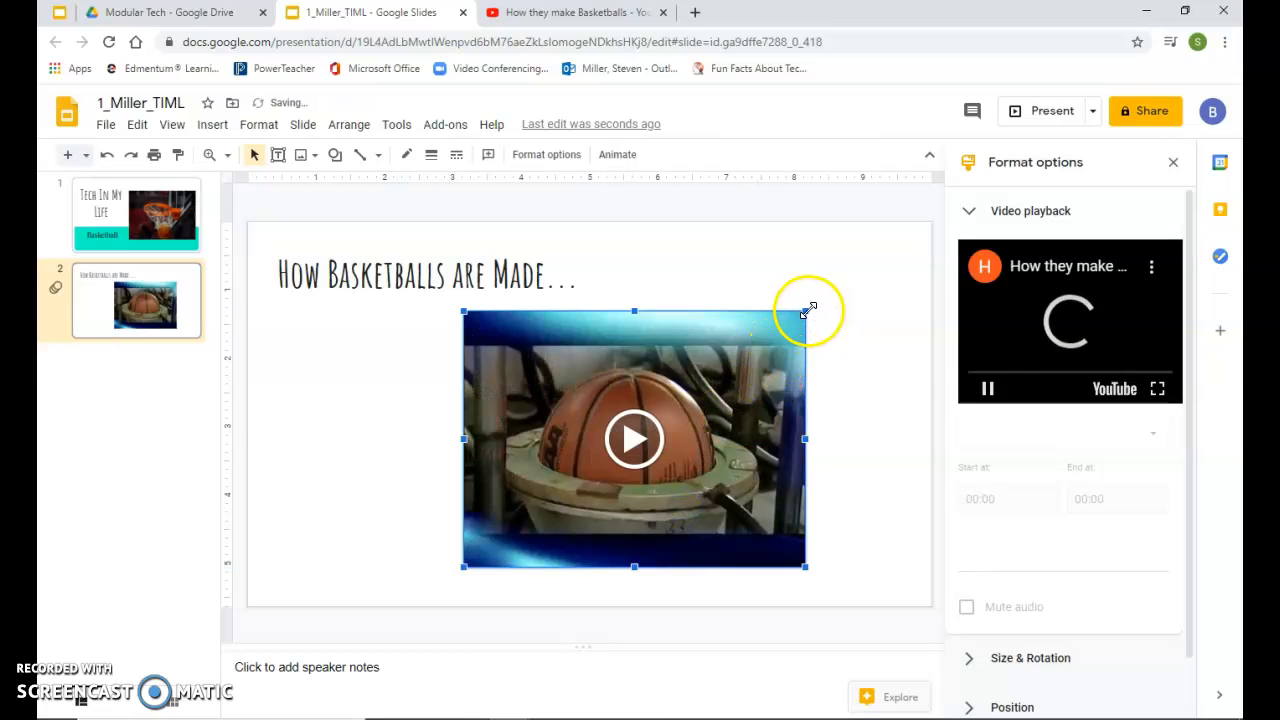
pyautogui.moveTo(805, 312); pyautogui.dragTo(894, 266)
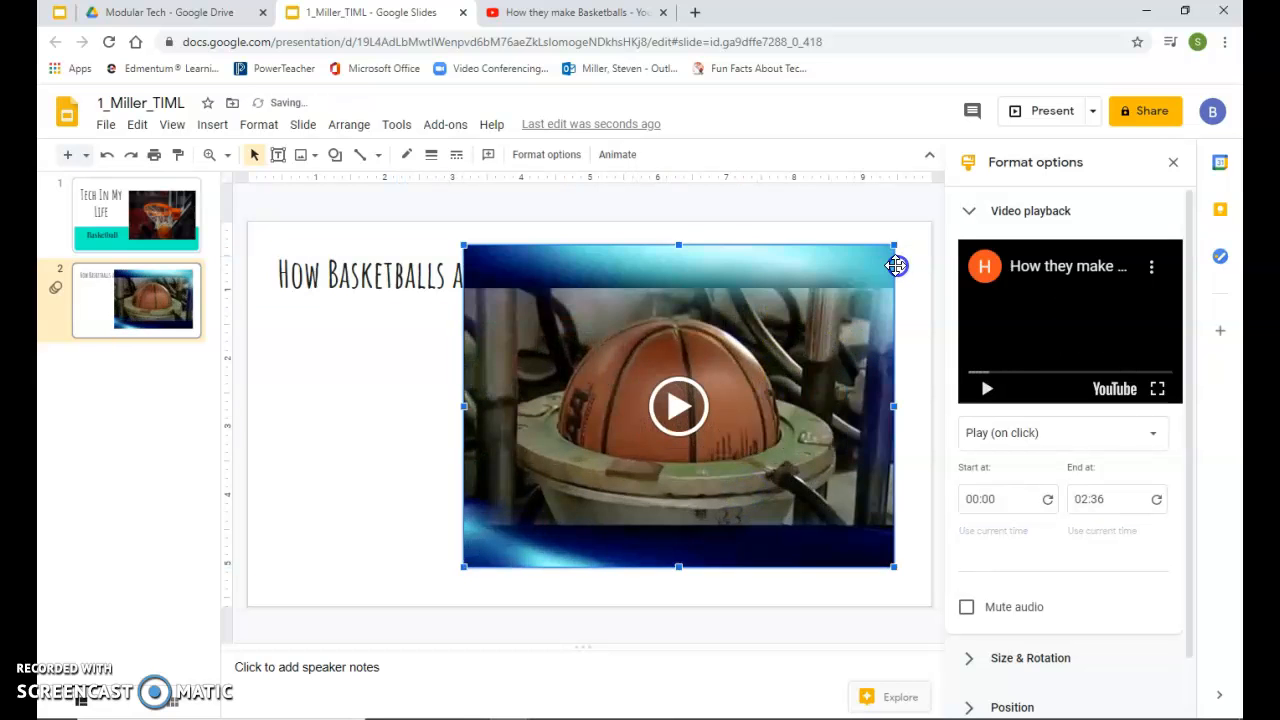
pyautogui.moveTo(806, 357); pyautogui.dragTo(815, 357)
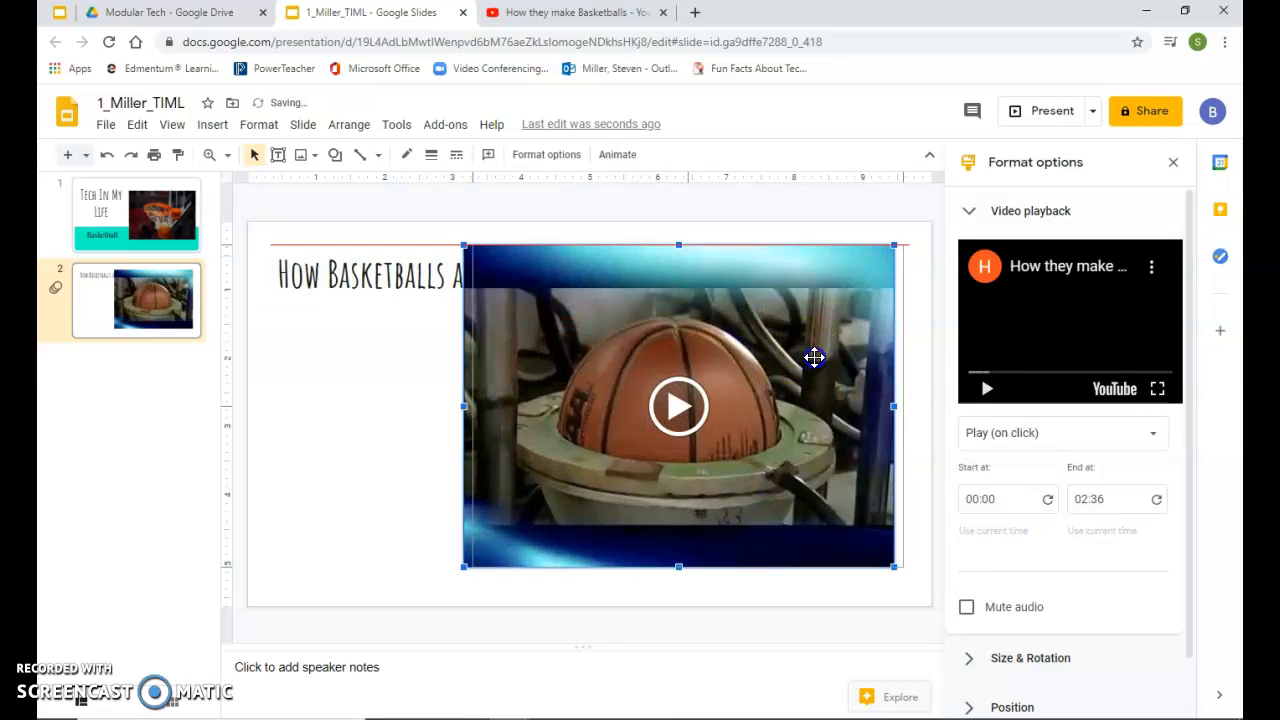
# - Narrow and heighten the title box so its text wraps beside the video, and move it down to the slide's vertical middle
pyautogui.click(438, 276)
pyautogui.moveTo(907, 273); pyautogui.dragTo(699, 273)
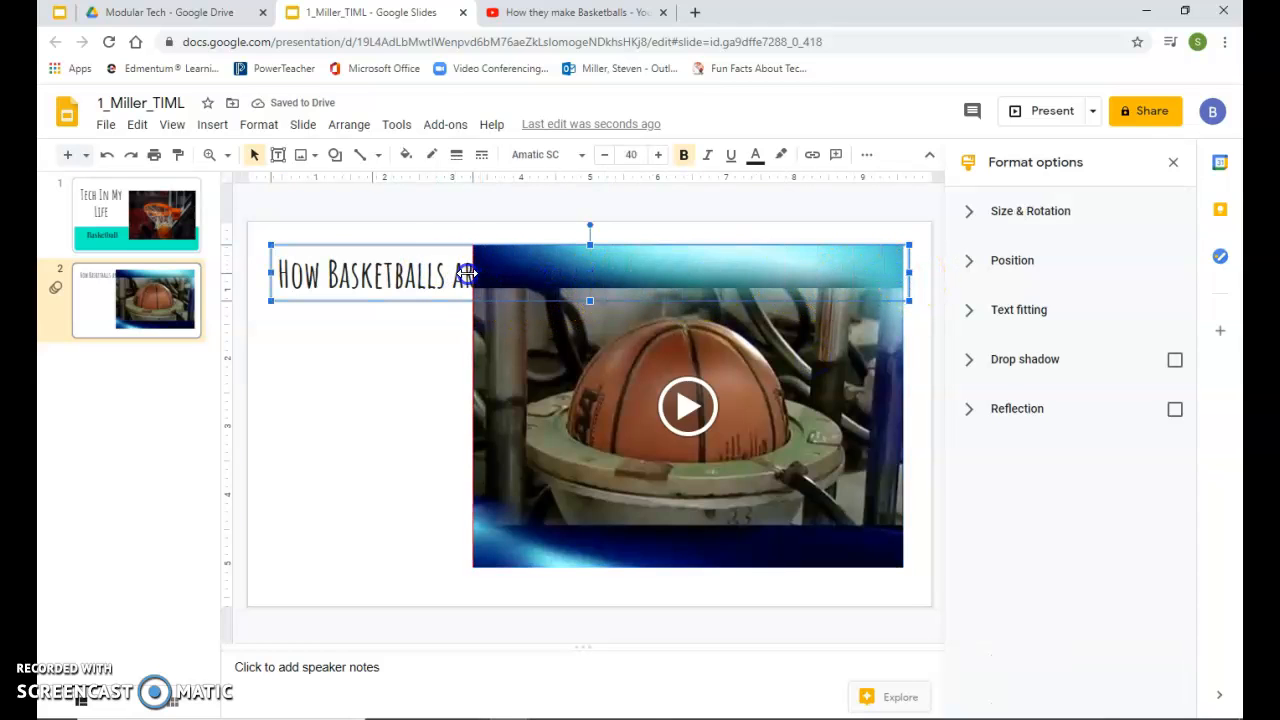
pyautogui.moveTo(452, 273); pyautogui.dragTo(452, 273)
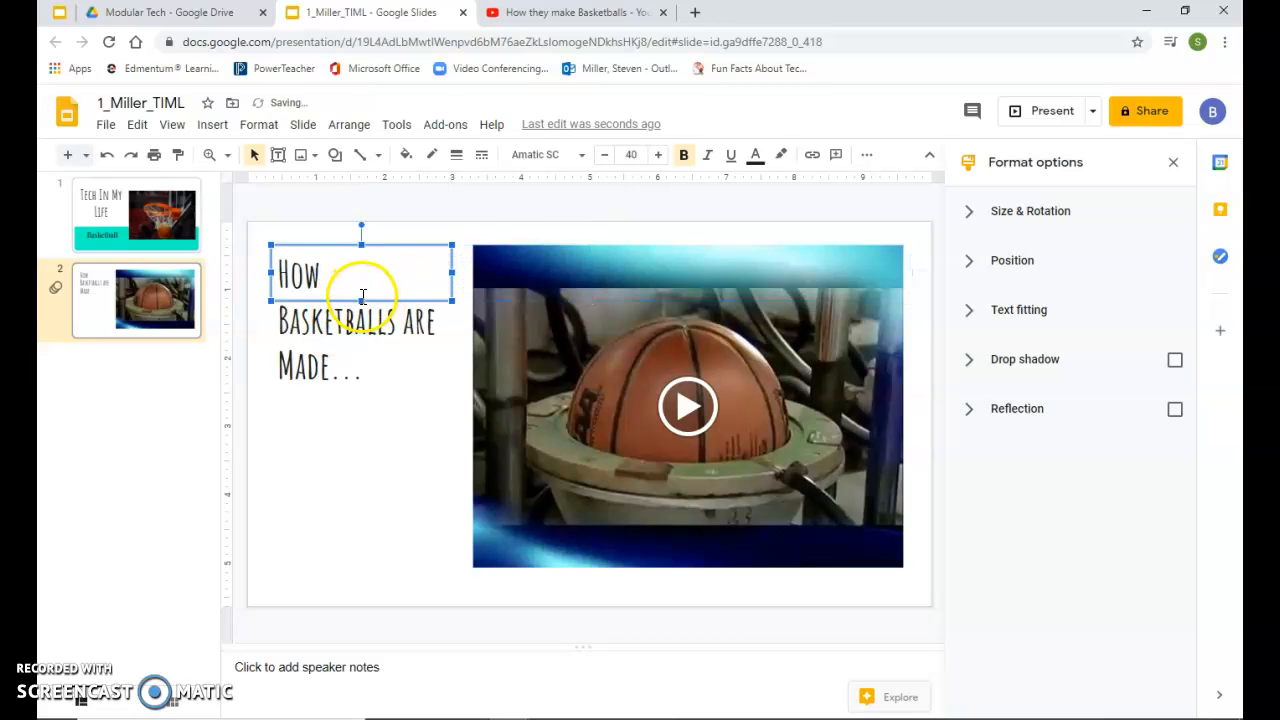
pyautogui.moveTo(360, 298); pyautogui.dragTo(362, 337)
pyautogui.moveTo(364, 414); pyautogui.dragTo(363, 411)
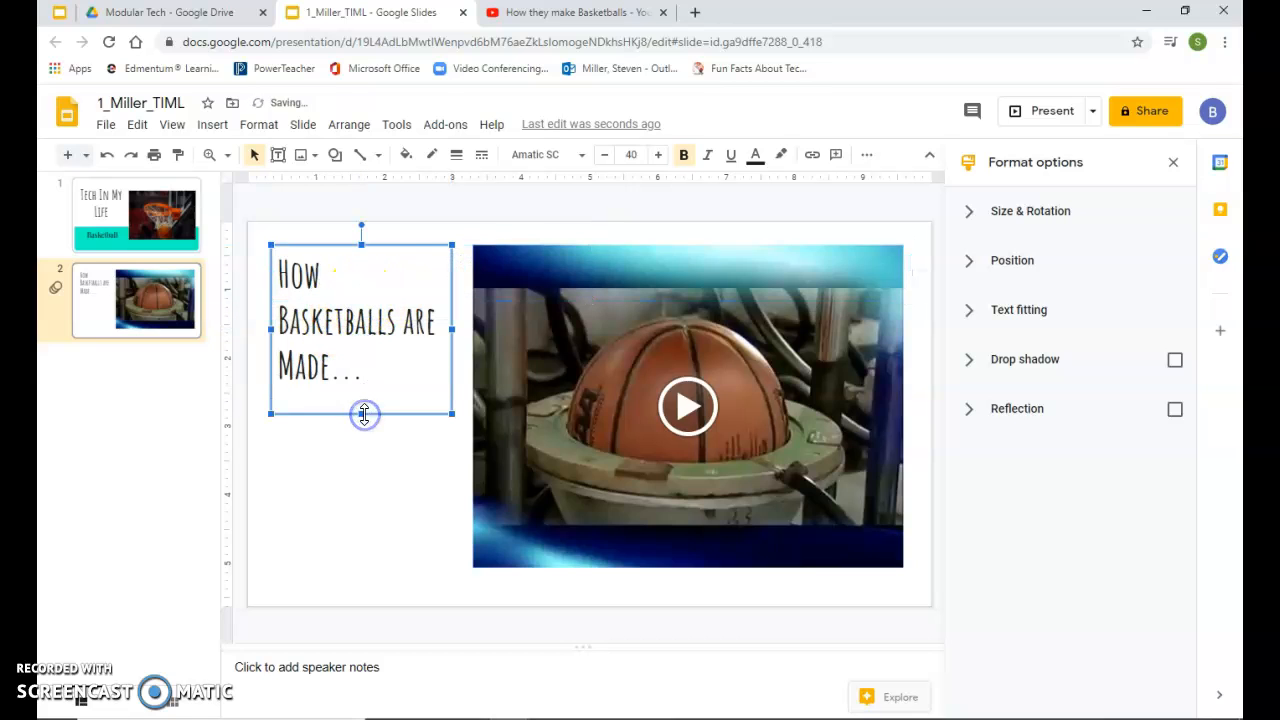
pyautogui.moveTo(380, 243); pyautogui.dragTo(380, 327)
pyautogui.click(400, 564)
pyautogui.click(544, 487)
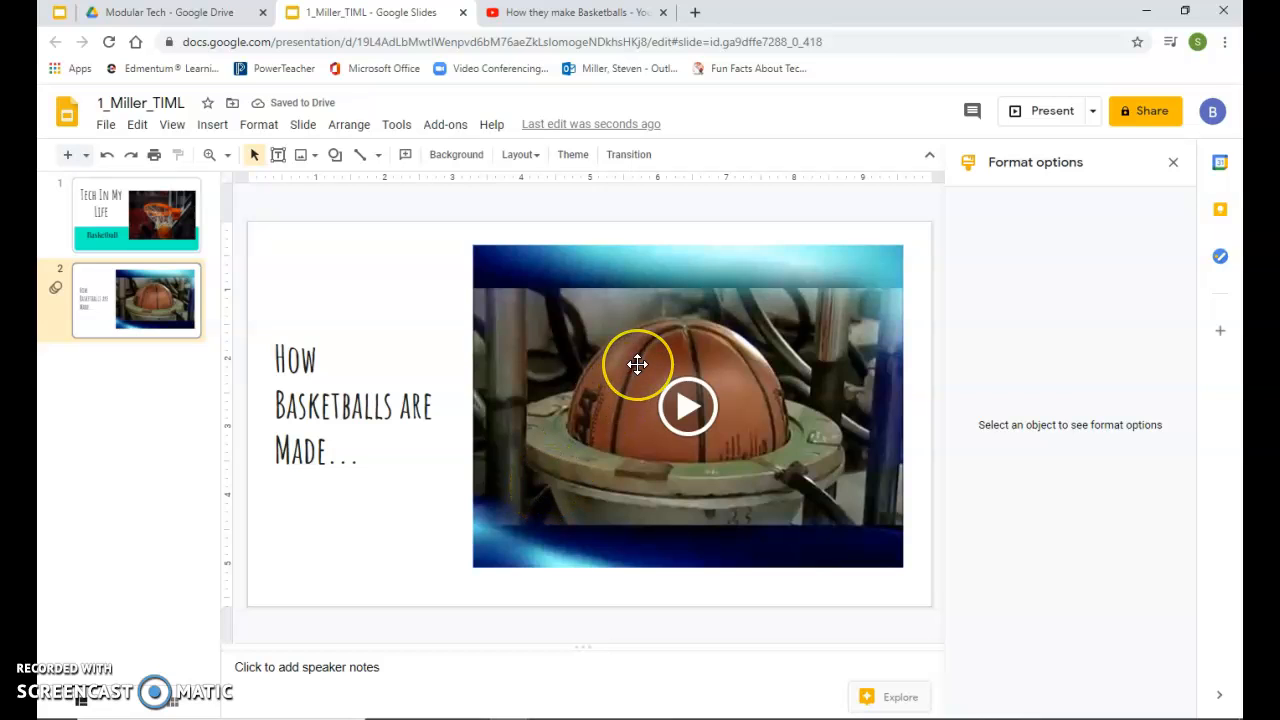
# - Mute the audio of the video on slide 2
pyautogui.click(726, 386)
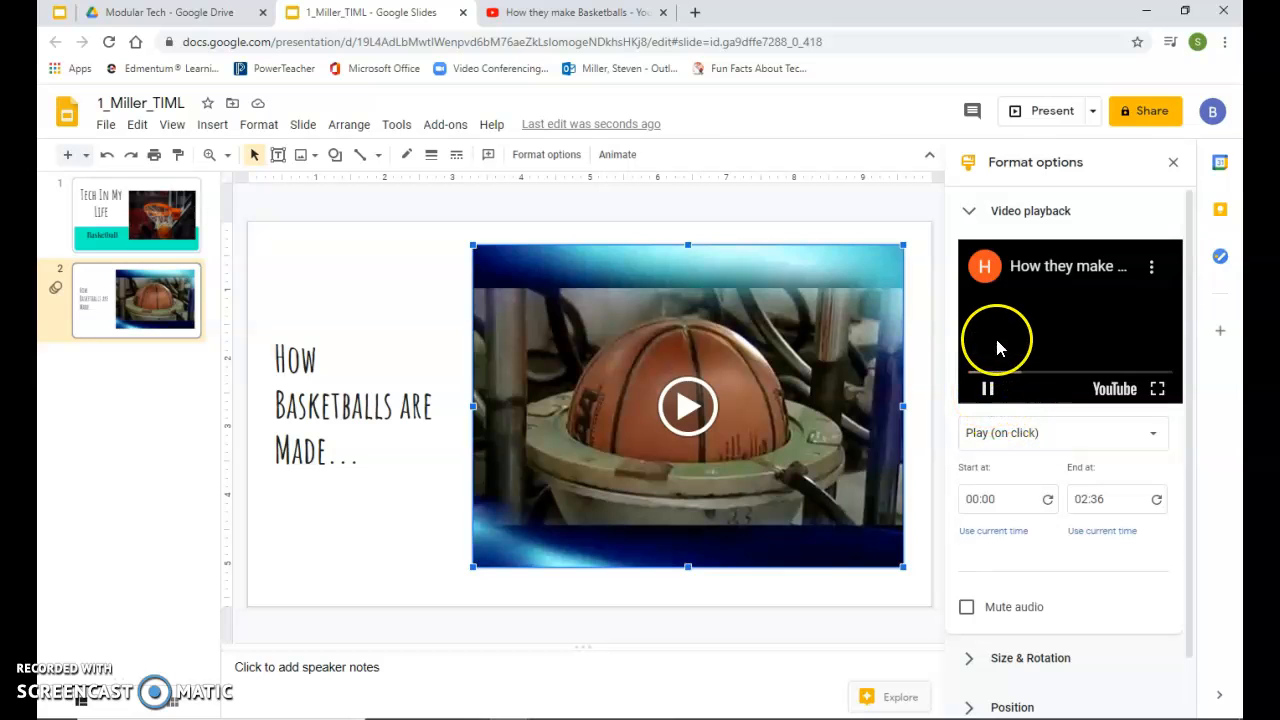
pyautogui.moveTo(1009, 373)
pyautogui.mouseDown()
pyautogui.moveTo(1036, 372)
pyautogui.moveTo(1024, 370)
pyautogui.mouseUp()
pyautogui.click(967, 607)
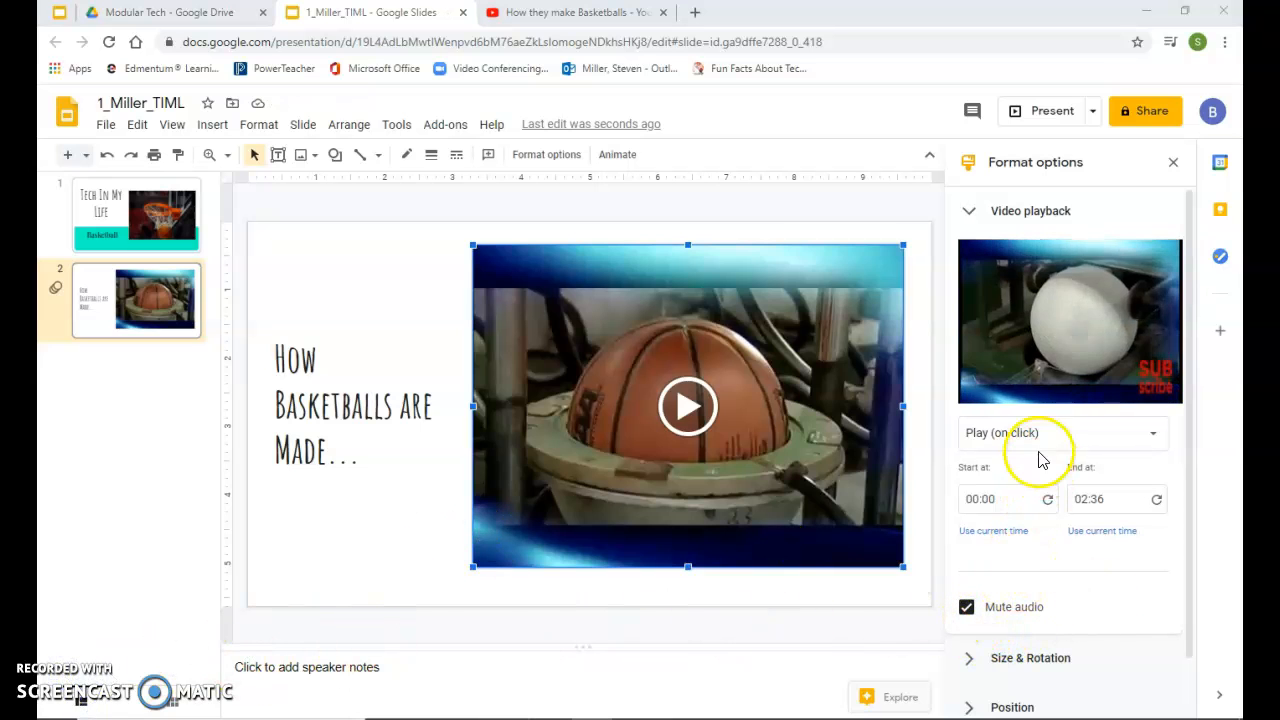
# - Set the video to start at 00:38, taken from the preview's current time, and to end at 01:36
pyautogui.moveTo(1053, 385); pyautogui.dragTo(1047, 383)
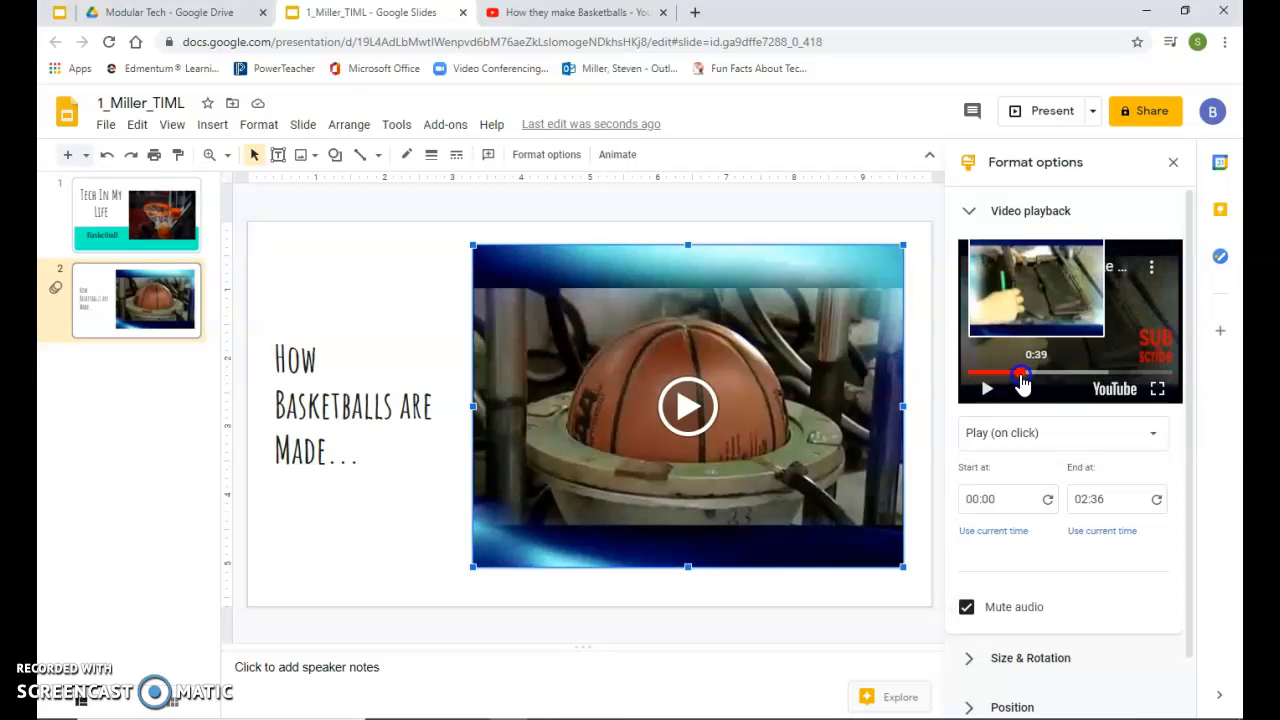
pyautogui.click(987, 389)
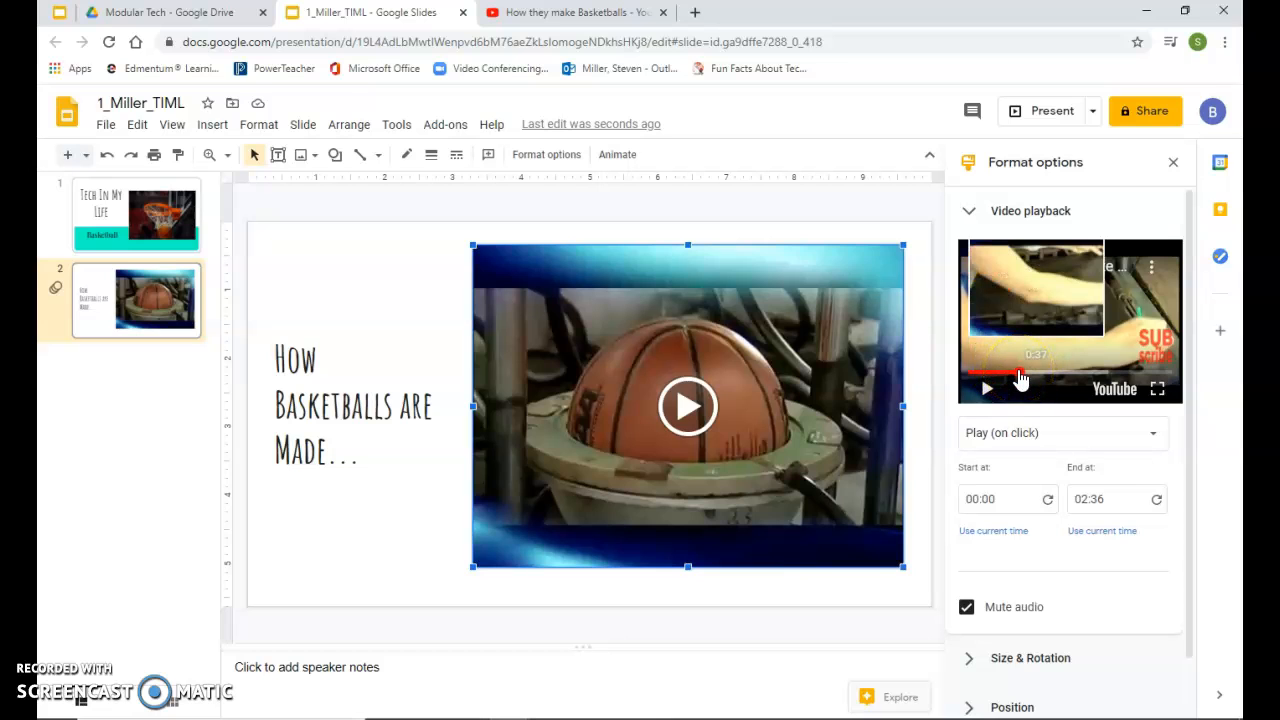
pyautogui.click(1003, 533)
pyautogui.click(980, 498)
pyautogui.click(1074, 503)
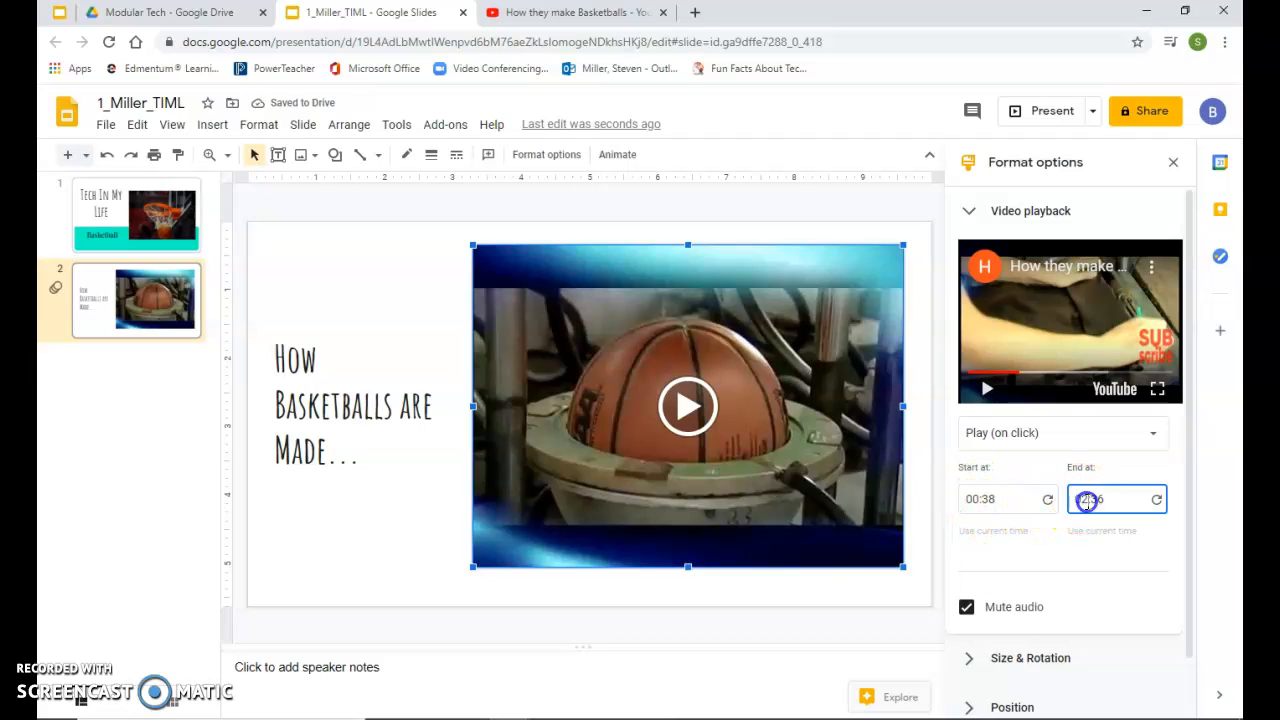
pyautogui.click(1096, 505)
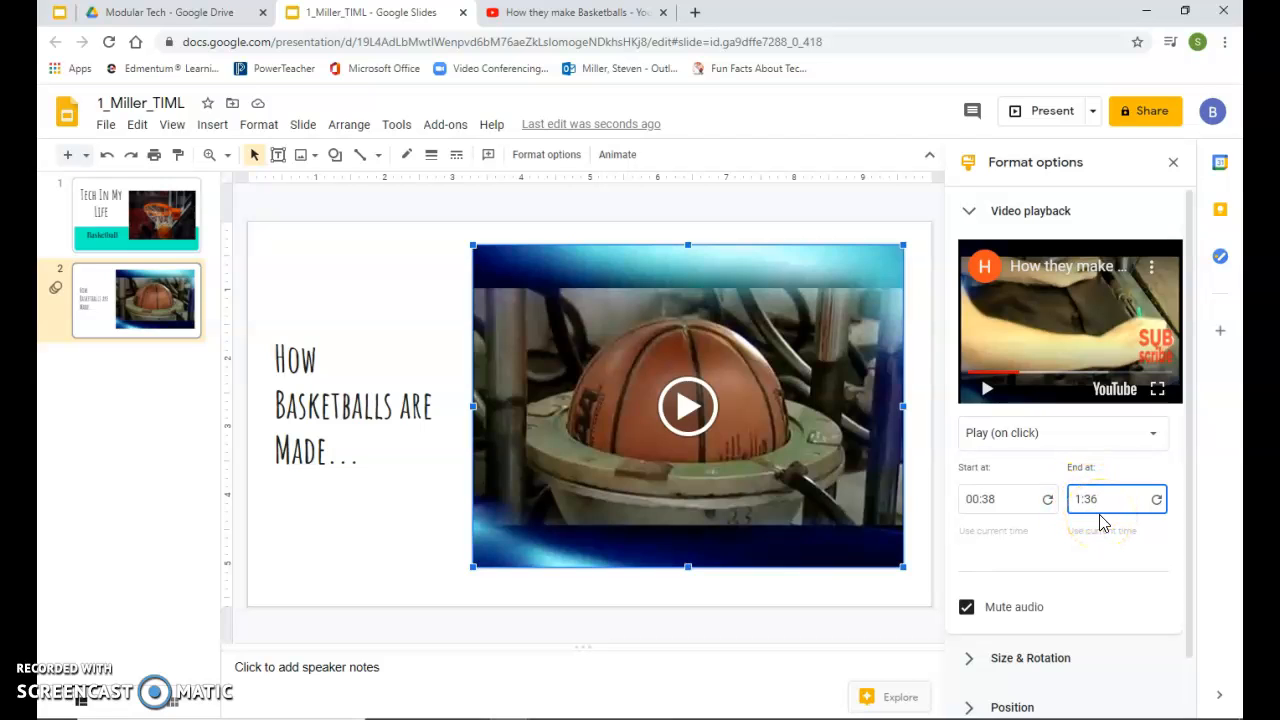
# - Choose Play (on click) as the video's playback mode
pyautogui.click(989, 441)
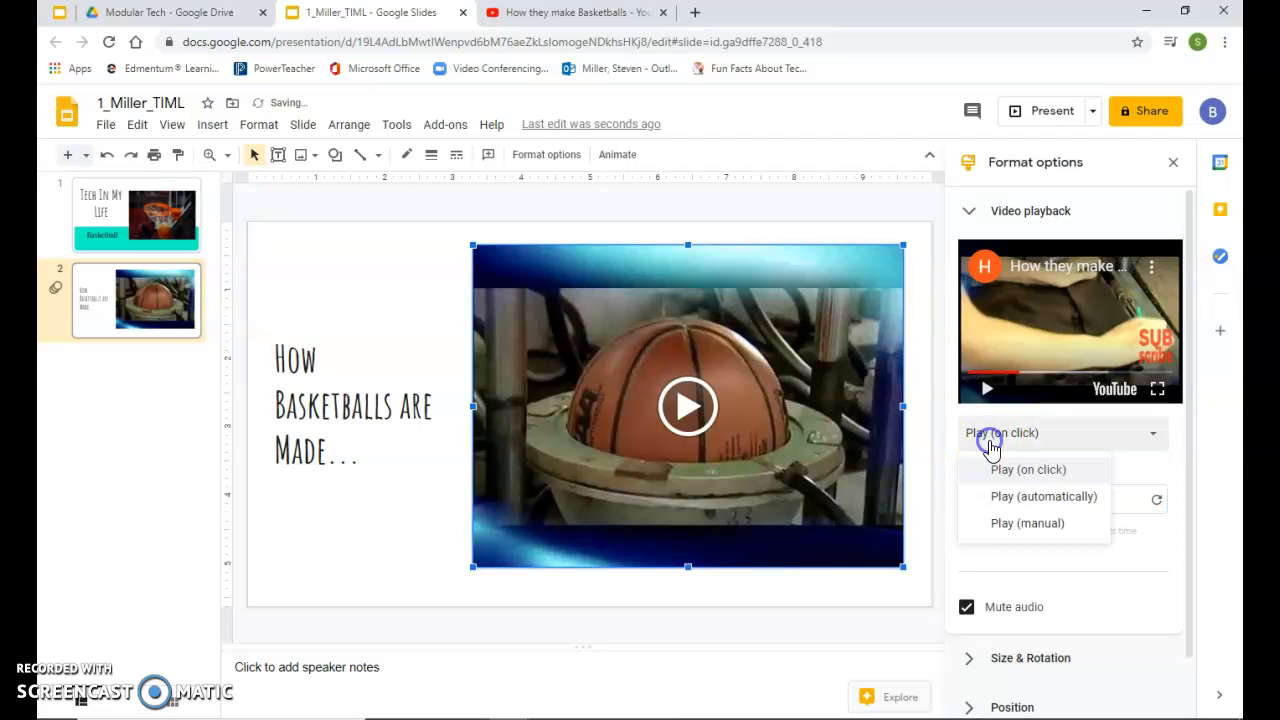
pyautogui.click(1001, 507)
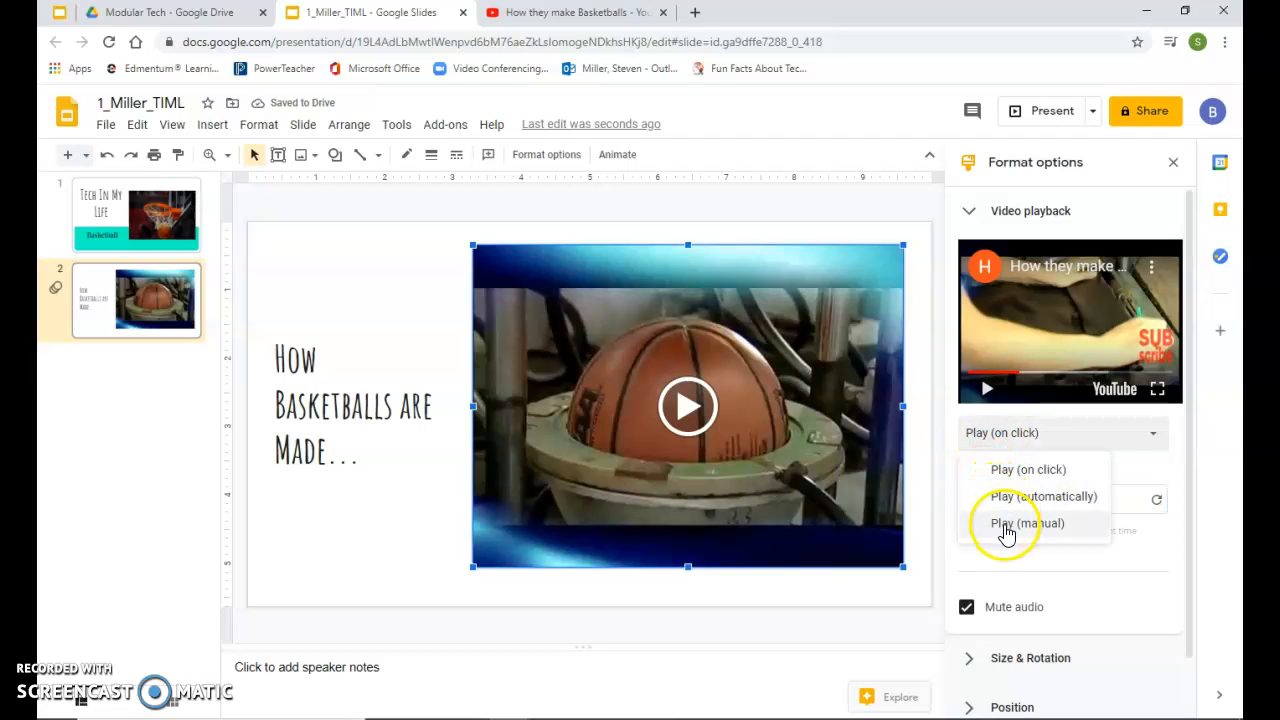
pyautogui.click(1007, 470)
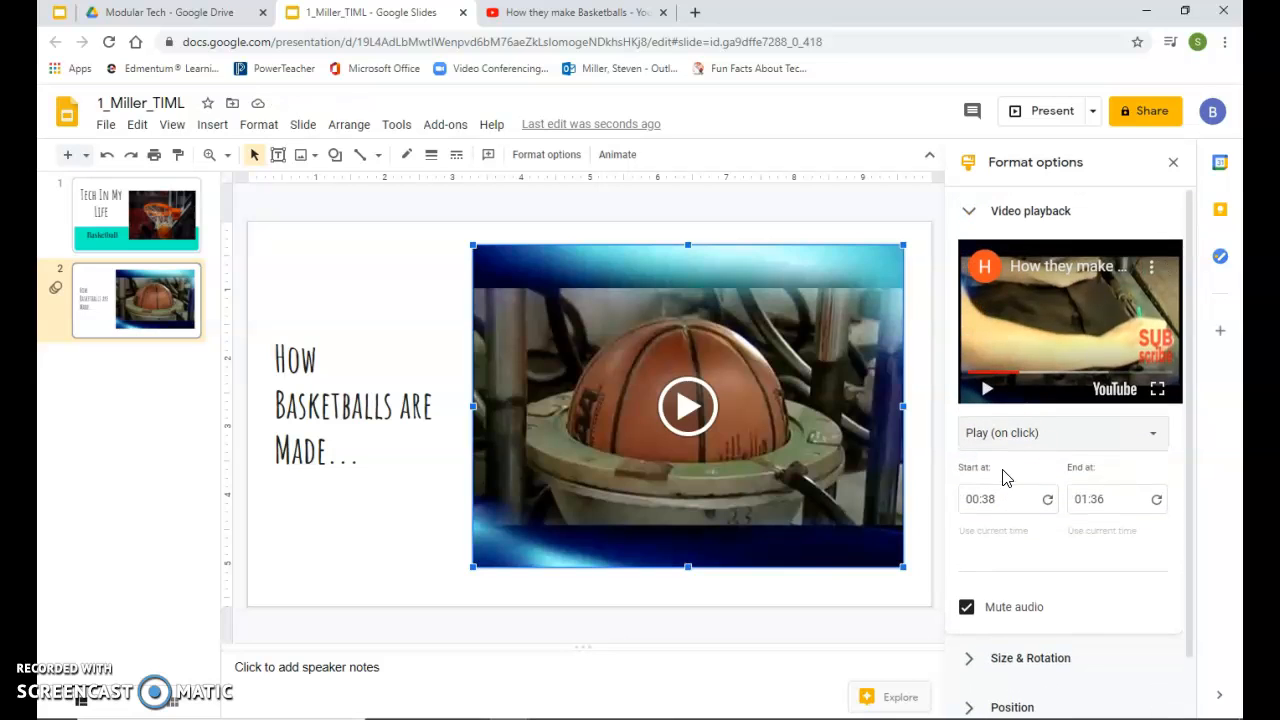
# - Close the video's format options, present from slide 2 and play the embedded basketball video
pyautogui.click(1170, 165)
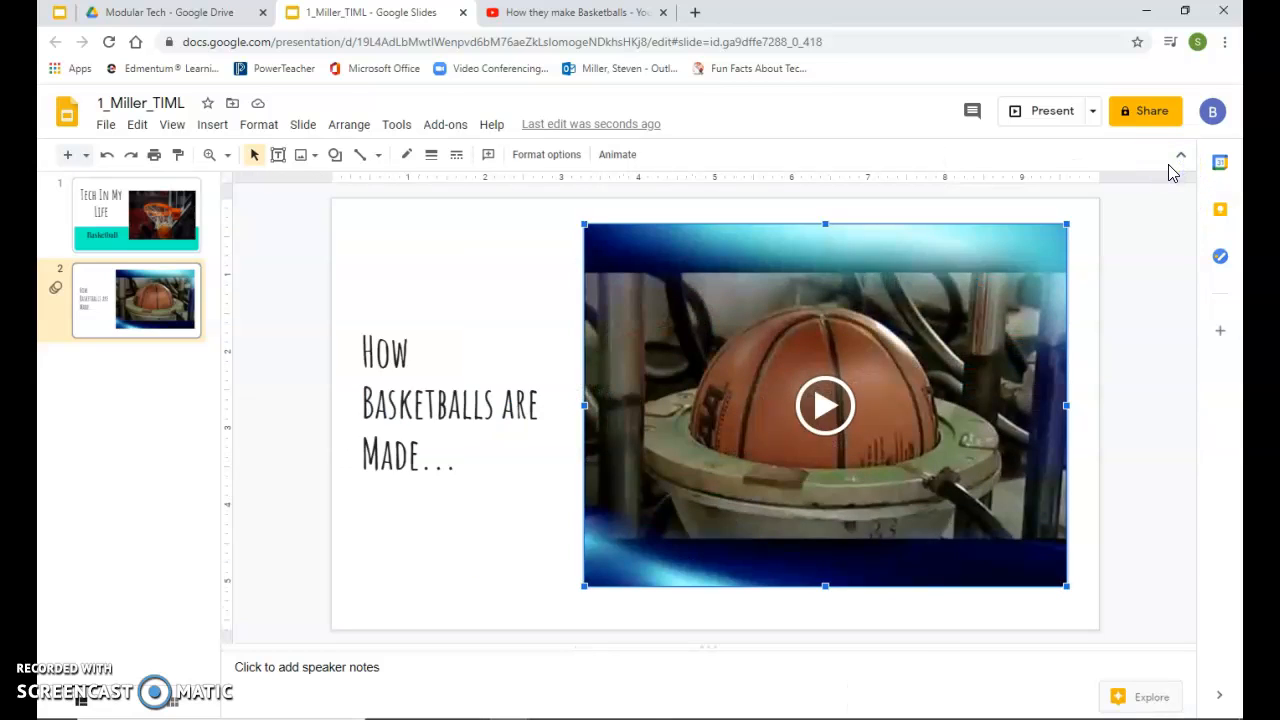
pyautogui.click(1055, 112)
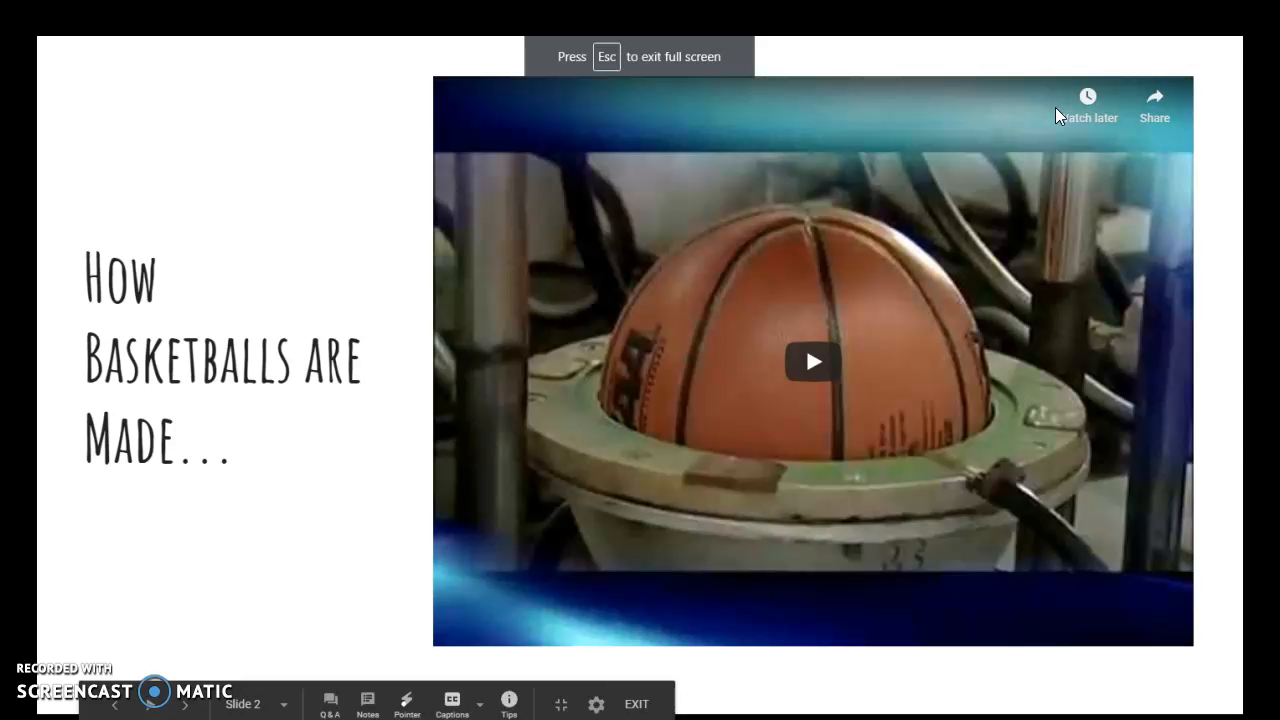
pyautogui.click(815, 366)
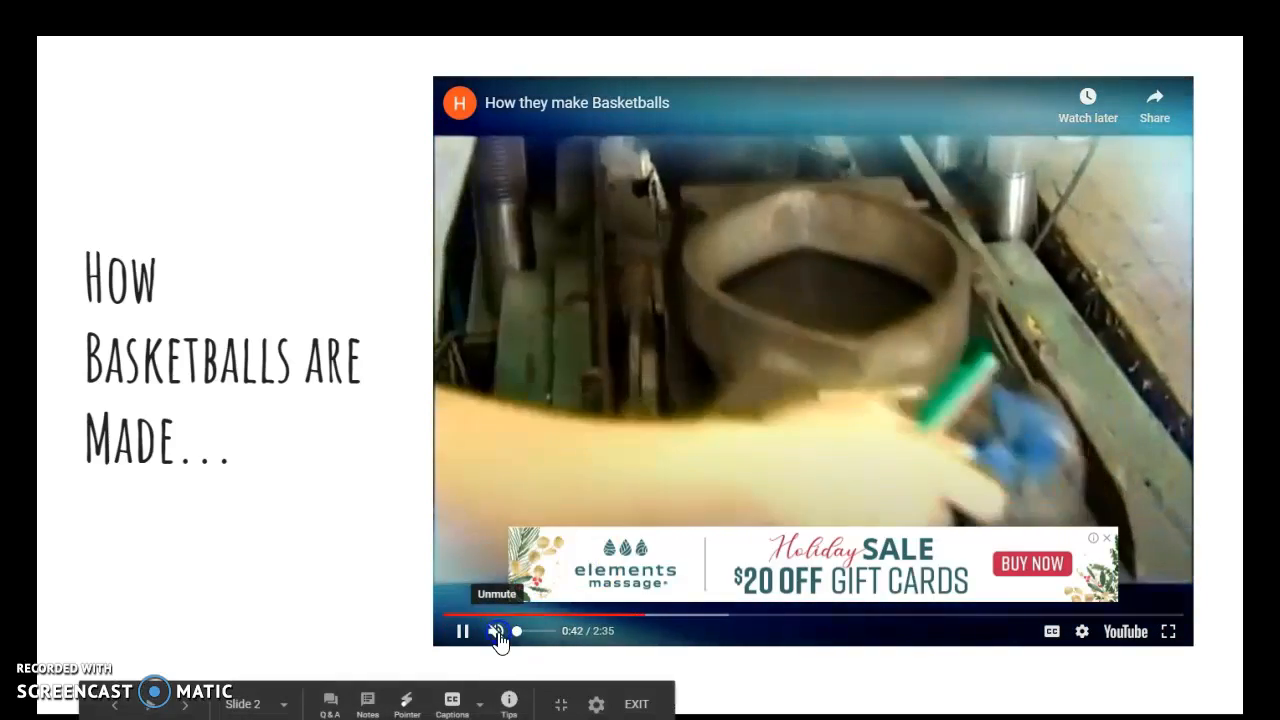
# - Unmute the playing video in the slideshow and dismiss the advertisement covering it
pyautogui.click(497, 634)
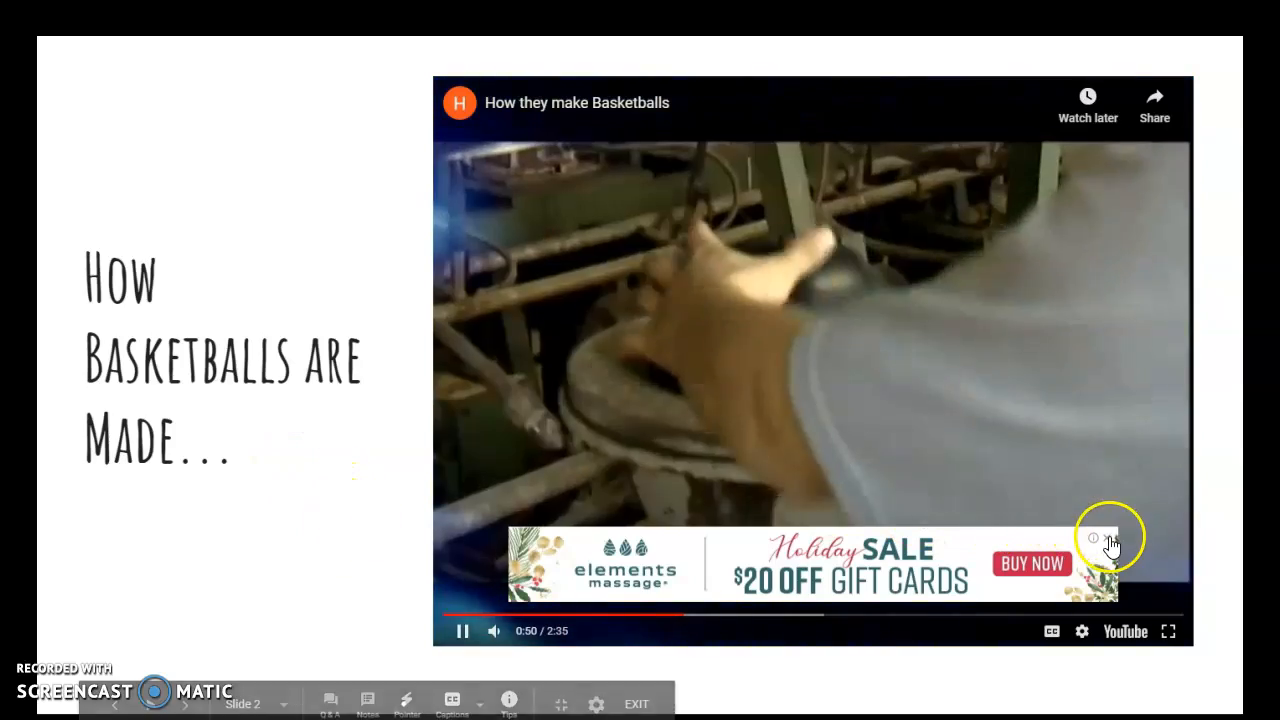
pyautogui.click(1108, 540)
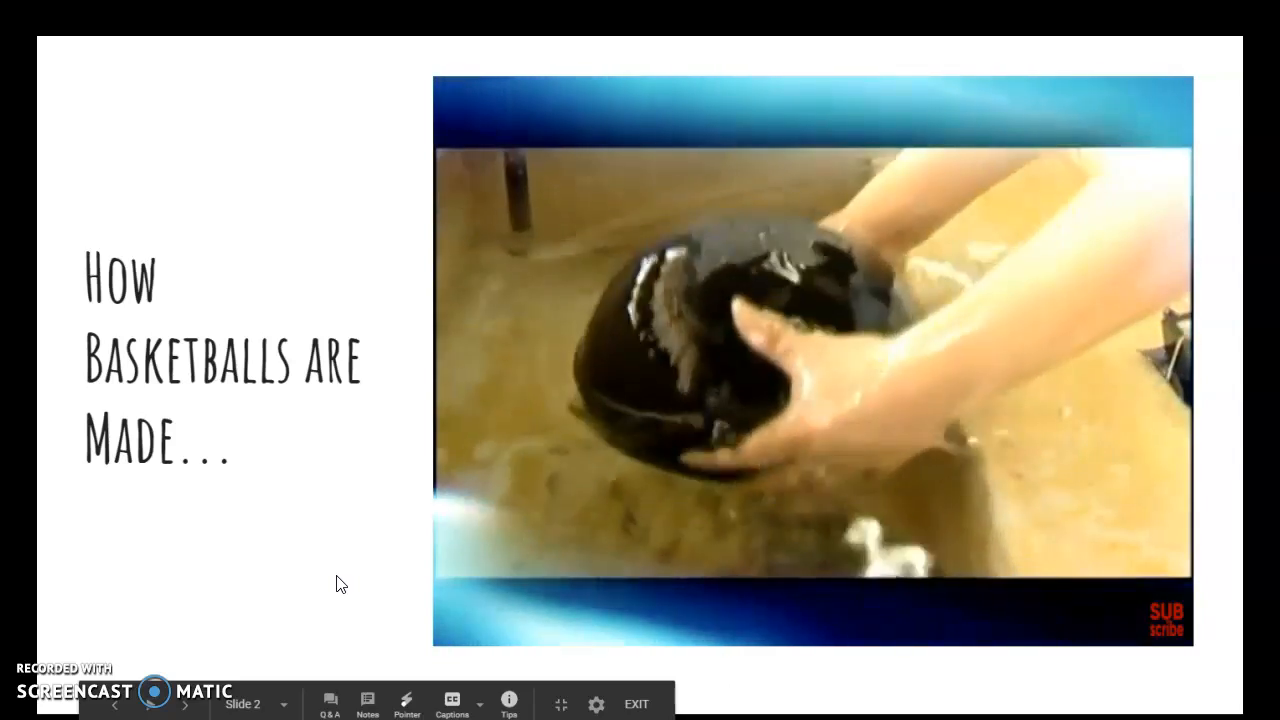
# - Pause the video, dismissing the suggested videos over it, and exit the slideshow to return to editing slide 2
pyautogui.click(452, 586)
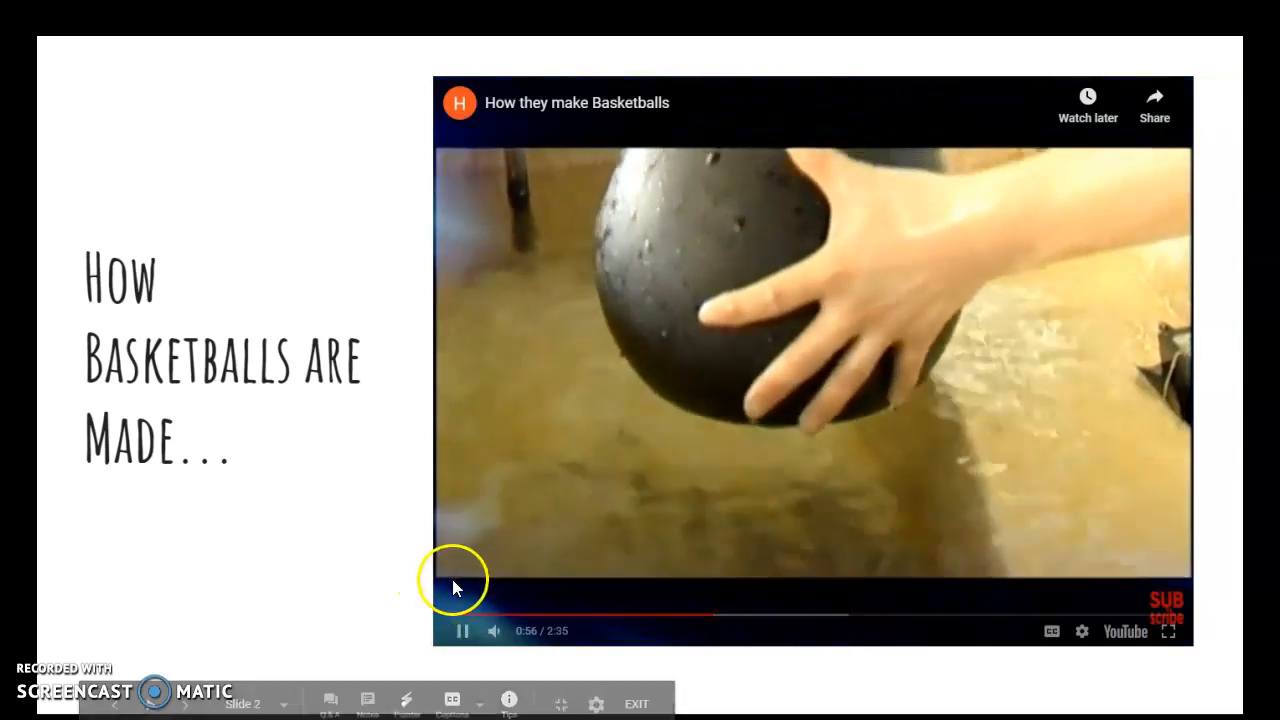
pyautogui.click(460, 632)
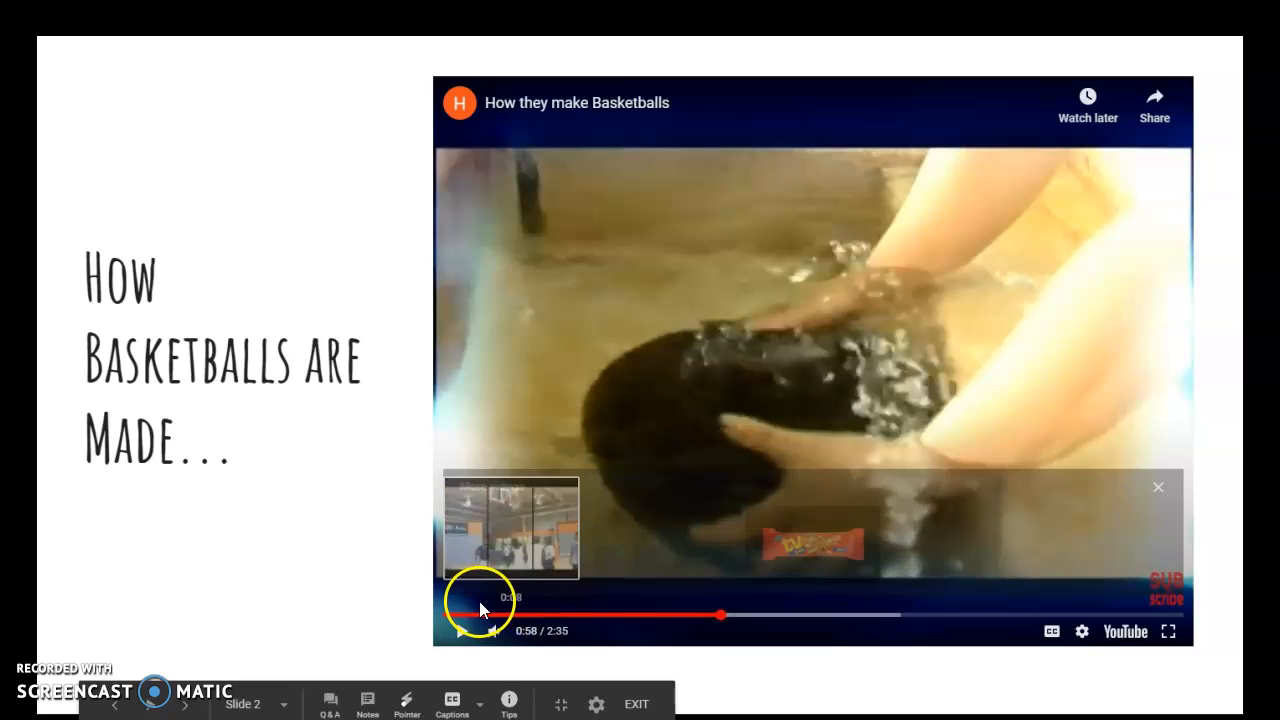
pyautogui.click(1025, 495)
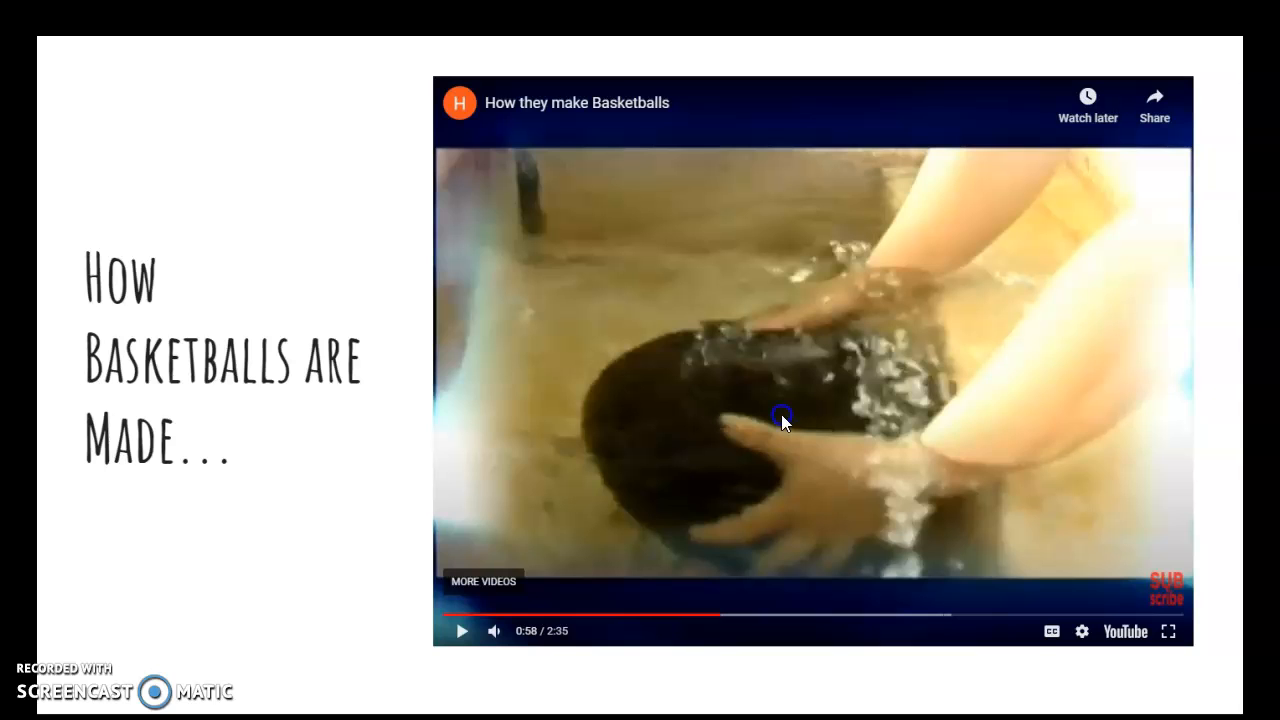
pyautogui.press('Escape')
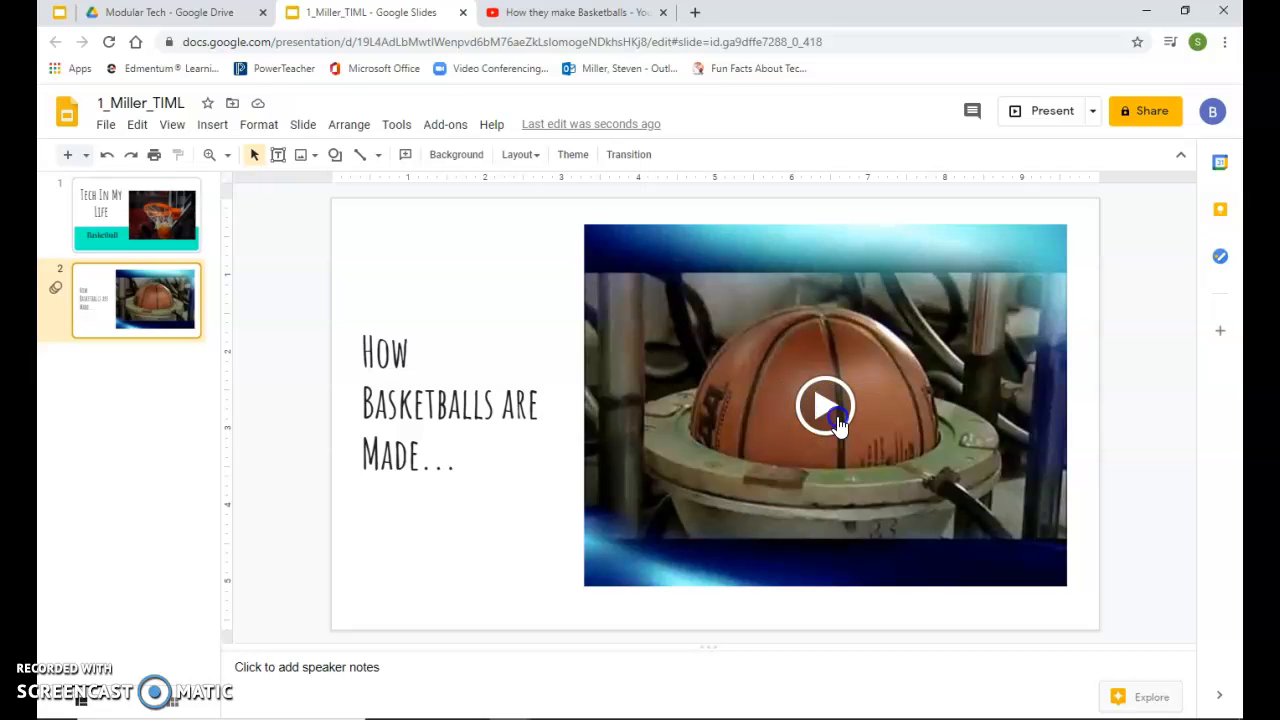
# - Select the basketball video on slide 2
pyautogui.click(899, 305)
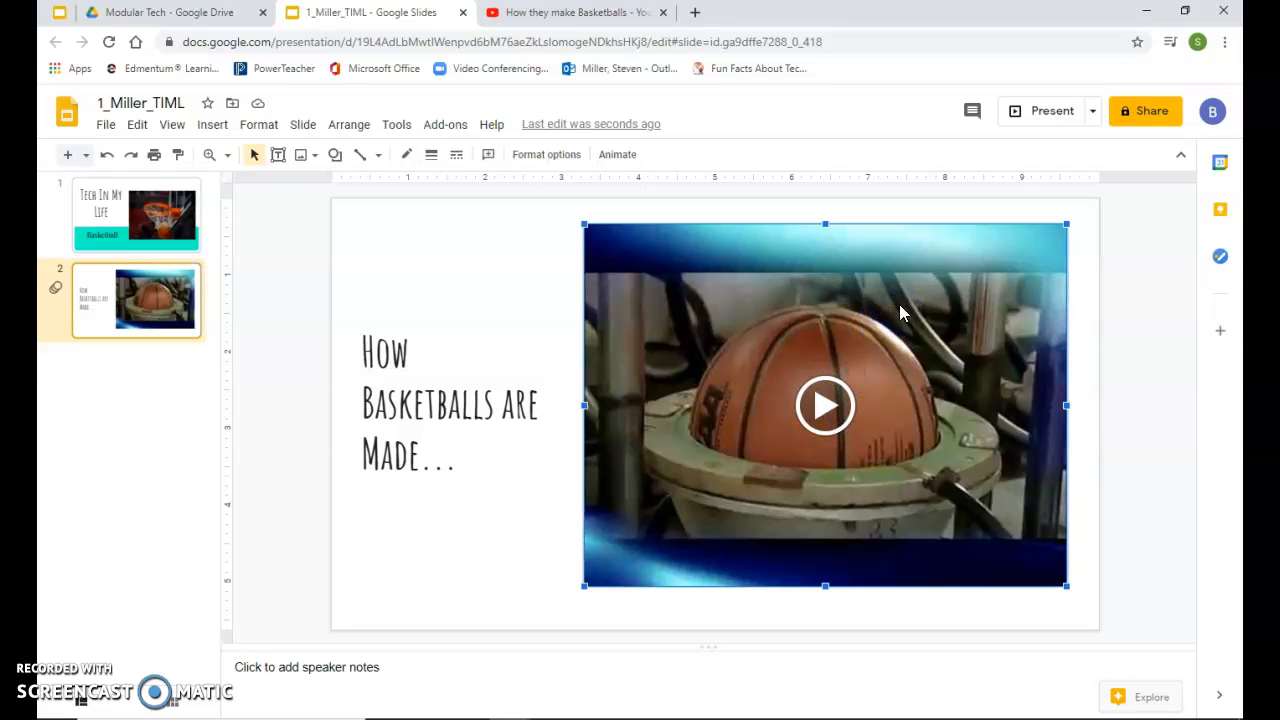